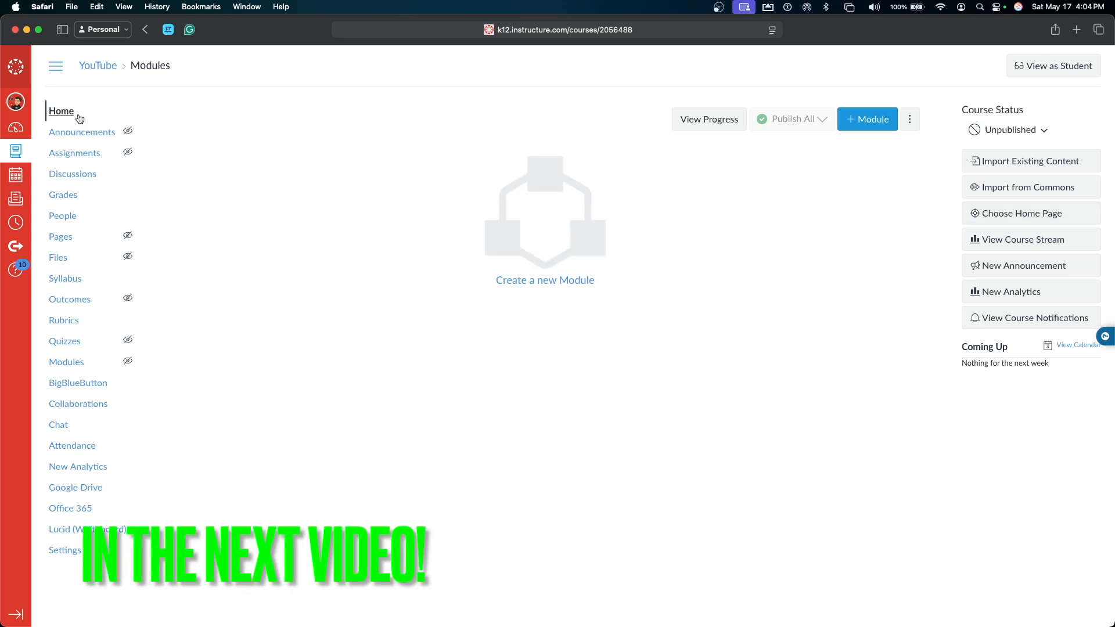
# Look through the course's Announcements, Assignments, Discussions and Grades pages.
pyautogui.click(87, 133)
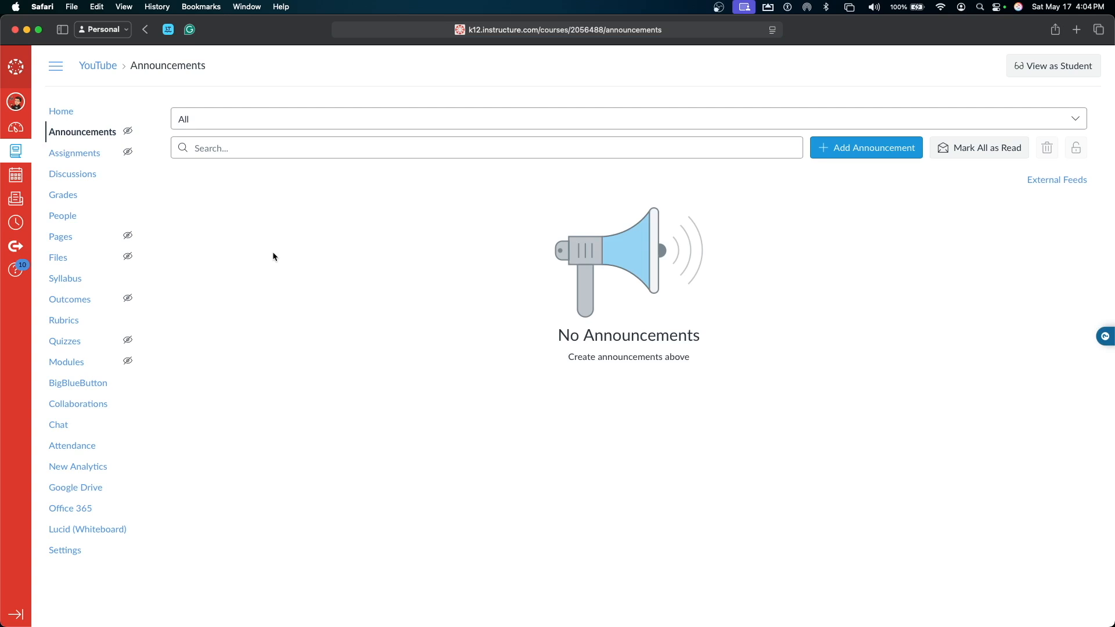
pyautogui.click(76, 154)
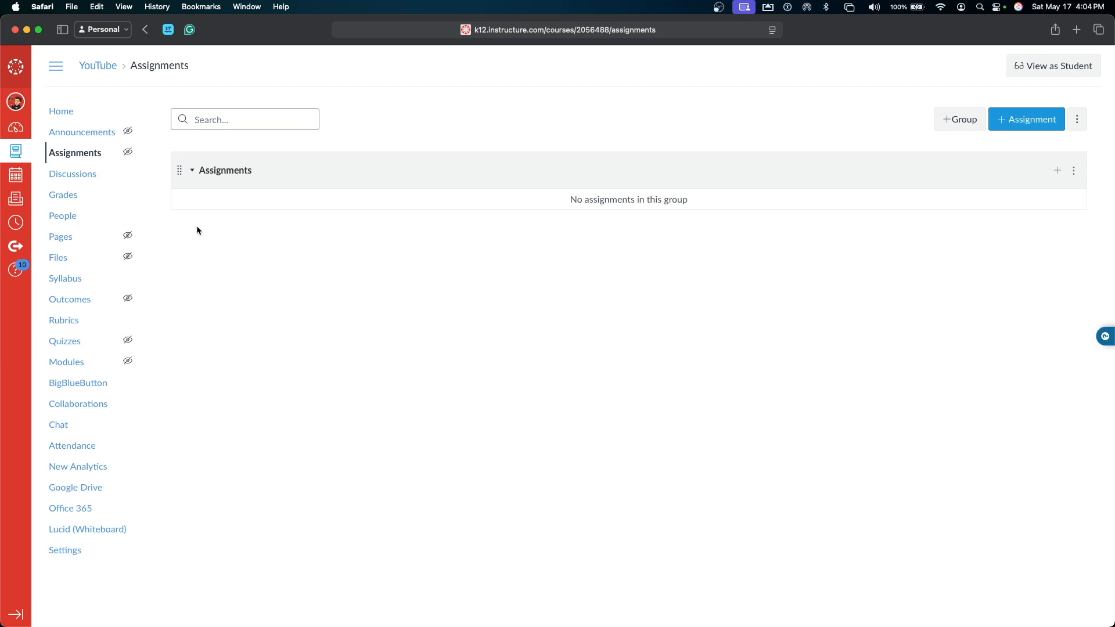
pyautogui.click(103, 179)
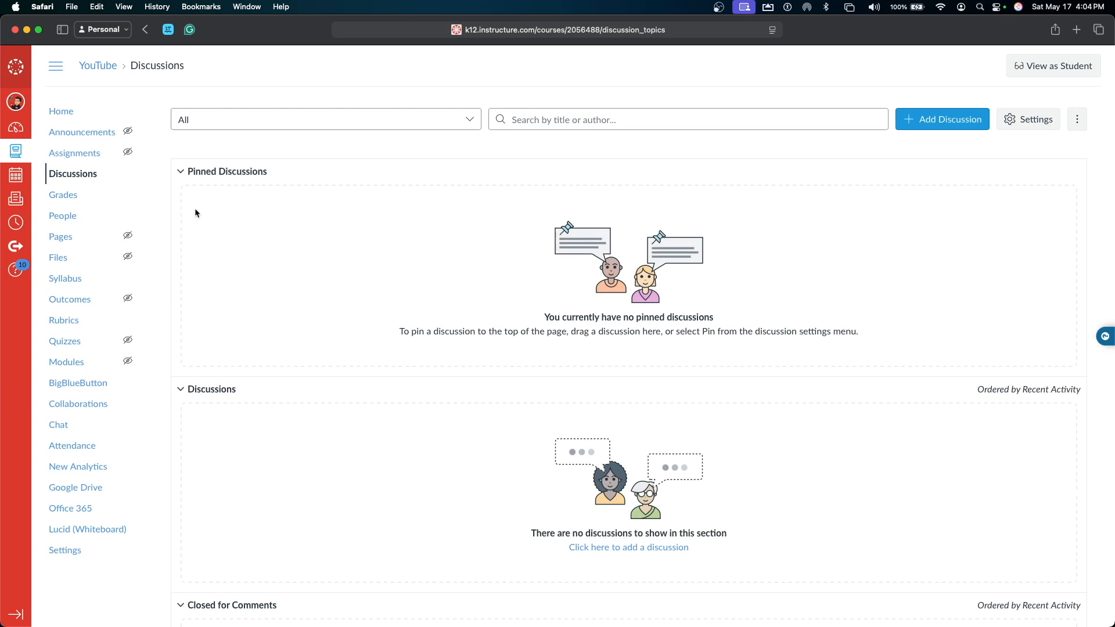
pyautogui.click(109, 201)
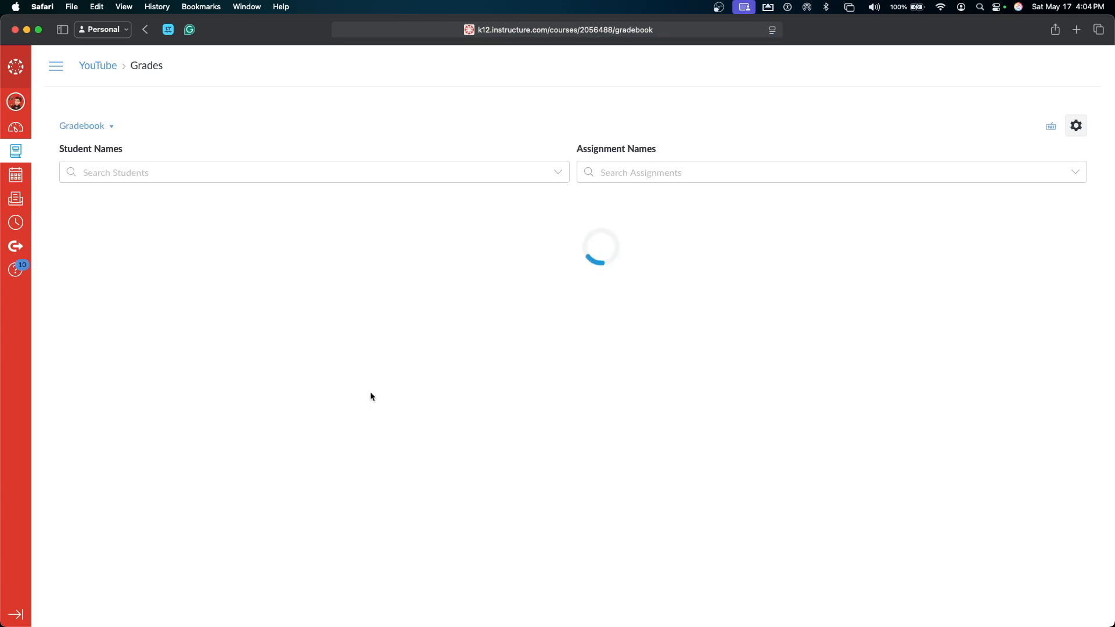
# Bring back the course navigation from the gradebook and view the Pages and Files areas.
pyautogui.click(57, 66)
pyautogui.click(68, 235)
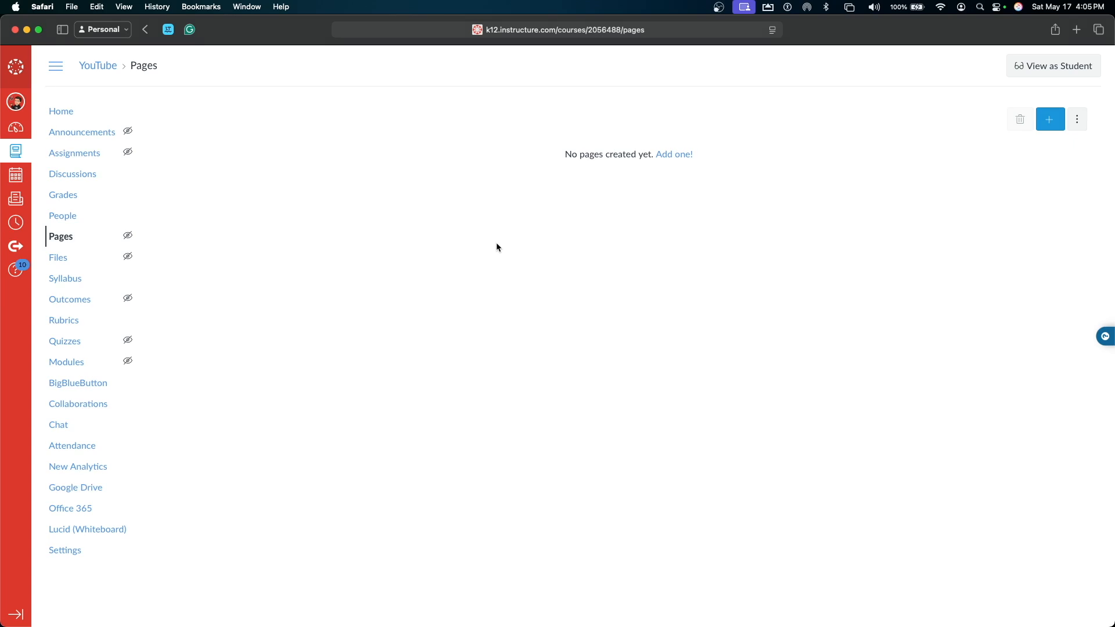
pyautogui.click(90, 259)
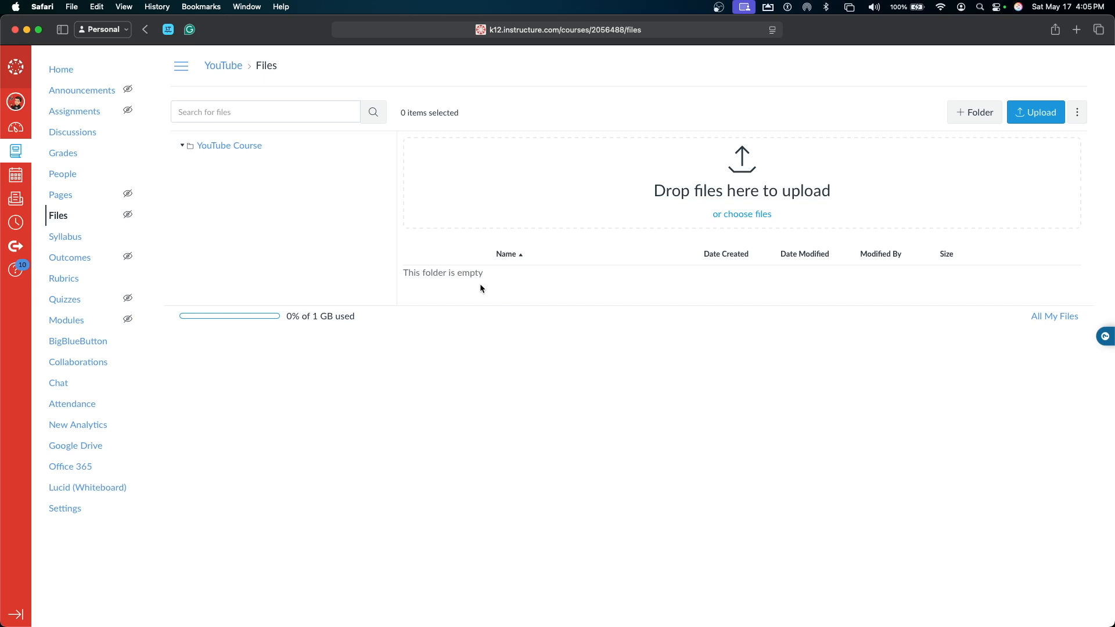
pyautogui.doubleClick(412, 273)
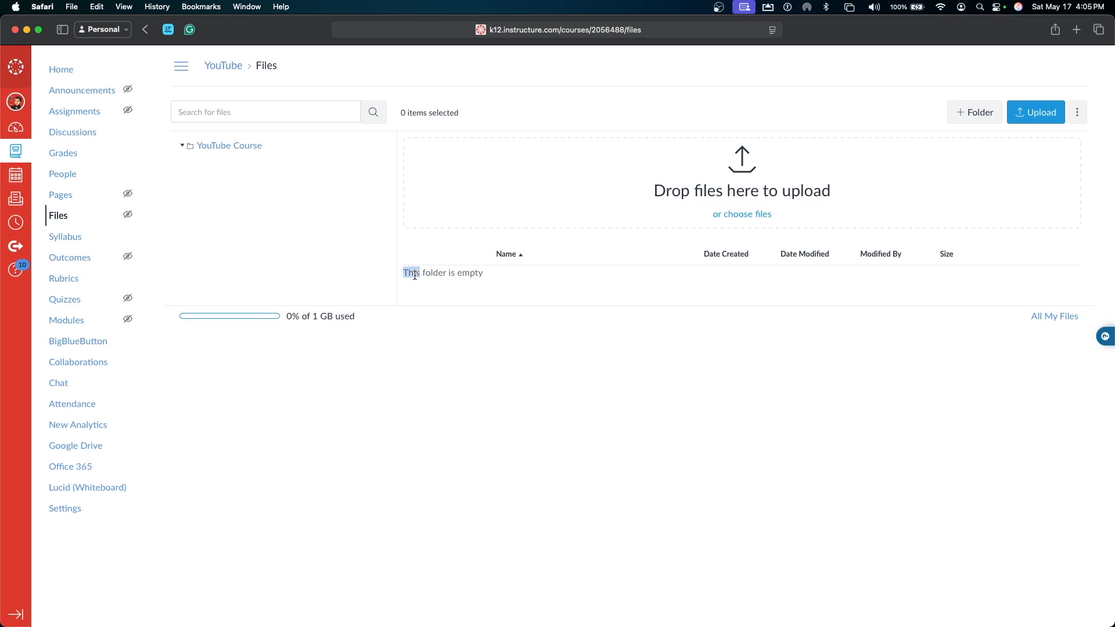
pyautogui.click(461, 276)
# View the Syllabus page and read its introductory text about the course schedule and adding comments.
pyautogui.click(82, 237)
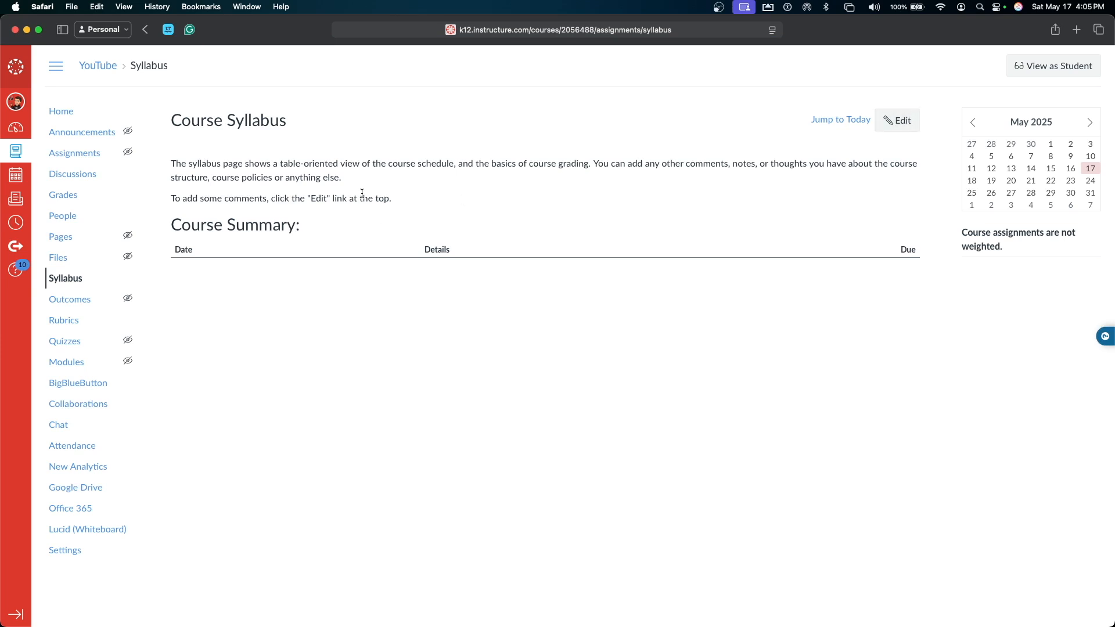
pyautogui.moveTo(398, 204); pyautogui.dragTo(163, 165)
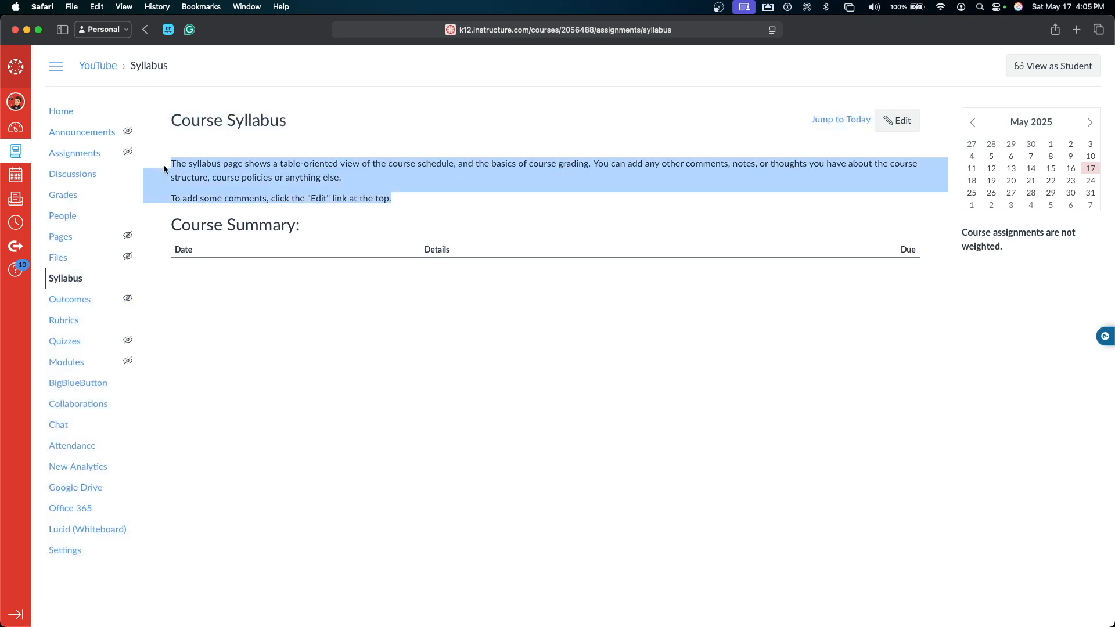
pyautogui.click(381, 173)
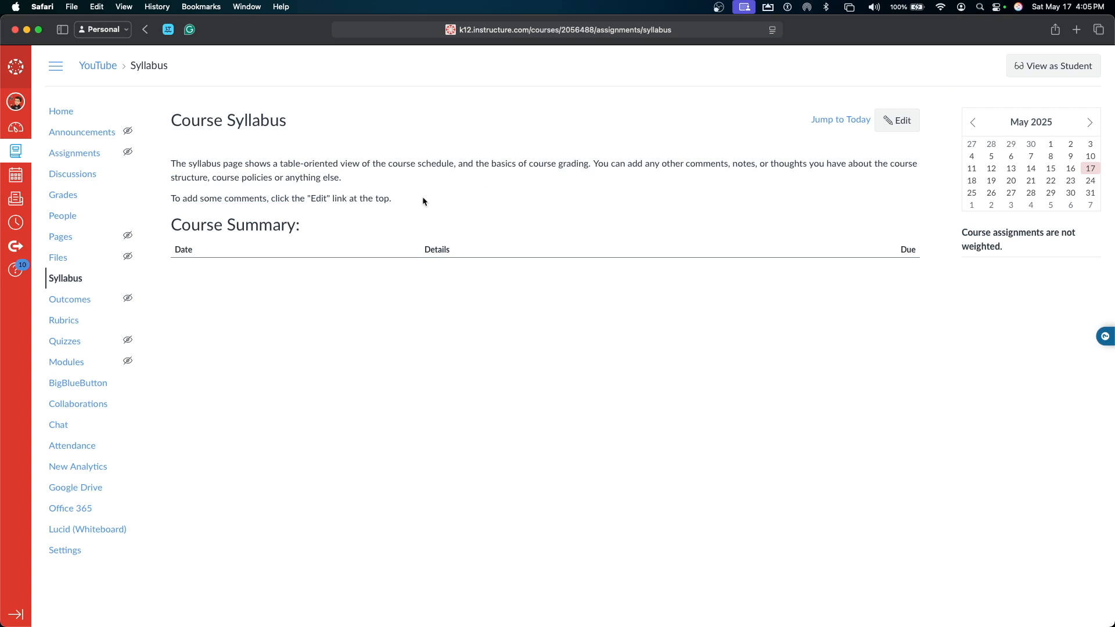
# Look through the course's Outcomes, Rubrics, Quizzes and Modules pages.
pyautogui.click(71, 299)
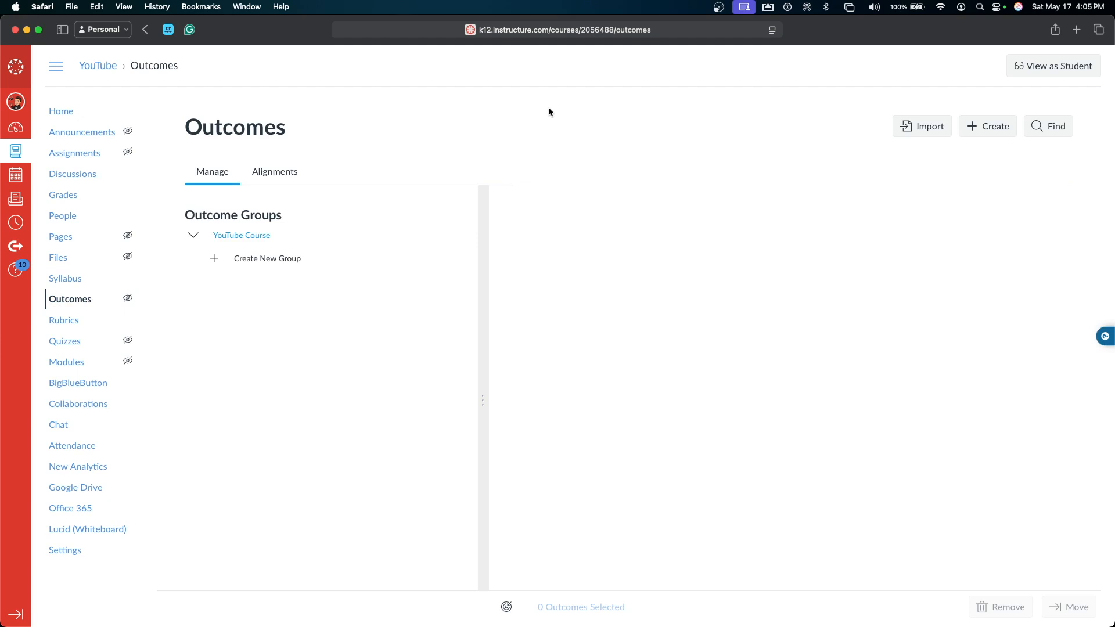
pyautogui.click(86, 319)
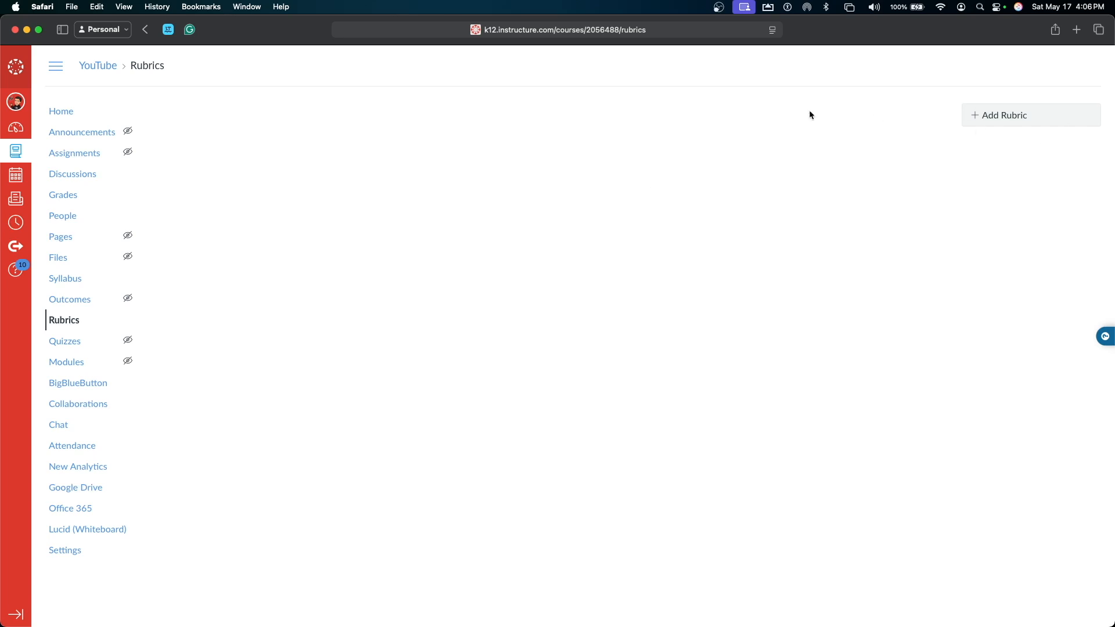
pyautogui.click(65, 342)
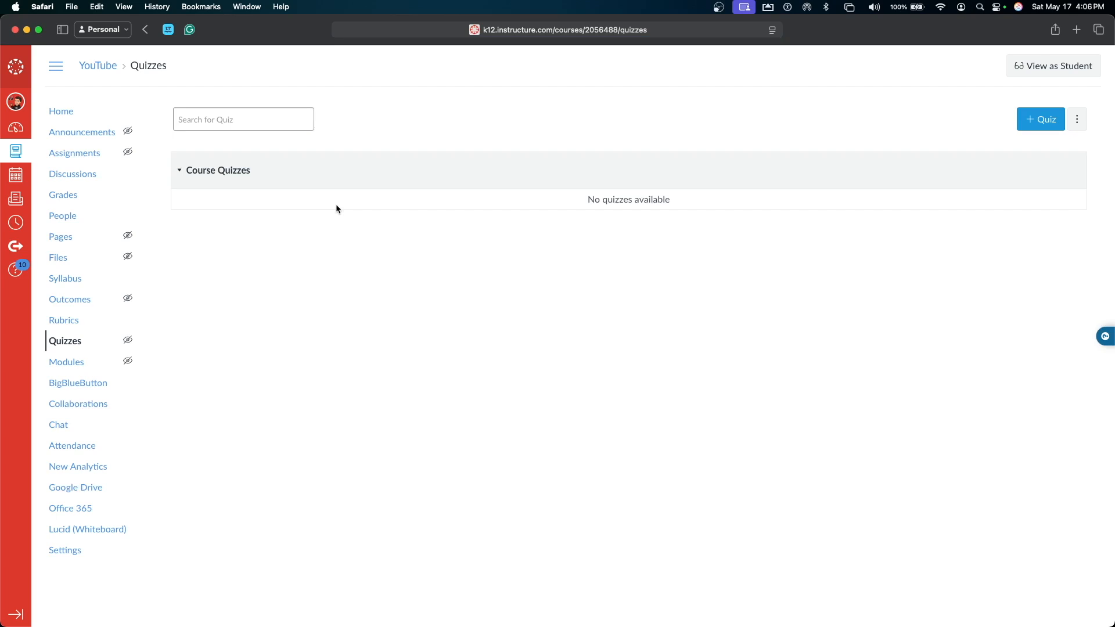
pyautogui.click(101, 364)
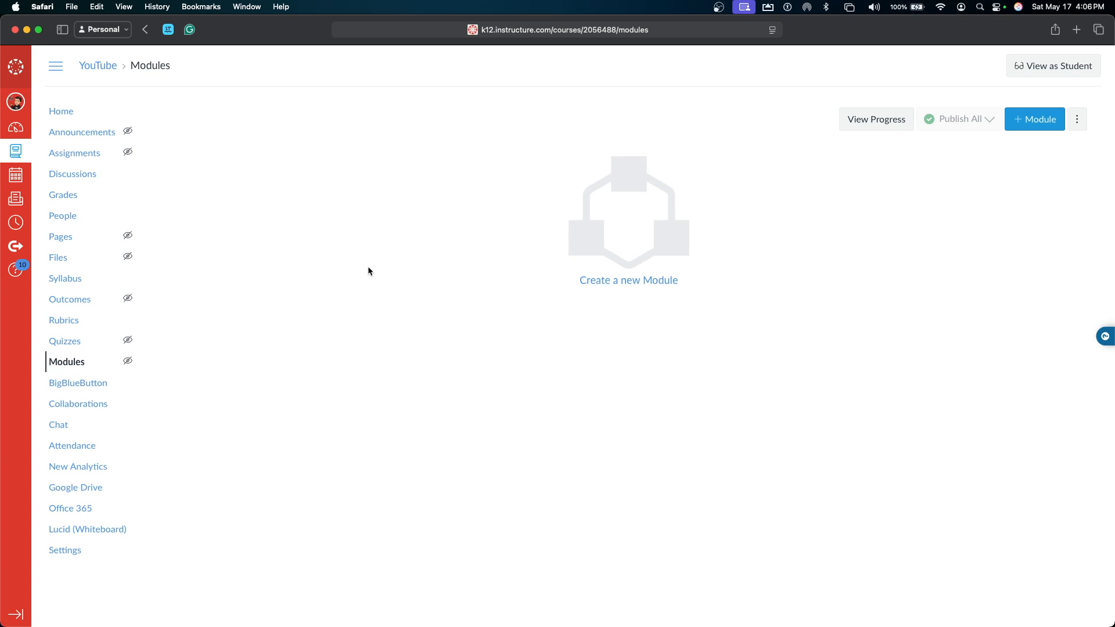
# View the course's BigBlueButton conferences, Collaborations and Chat pages.
pyautogui.click(122, 387)
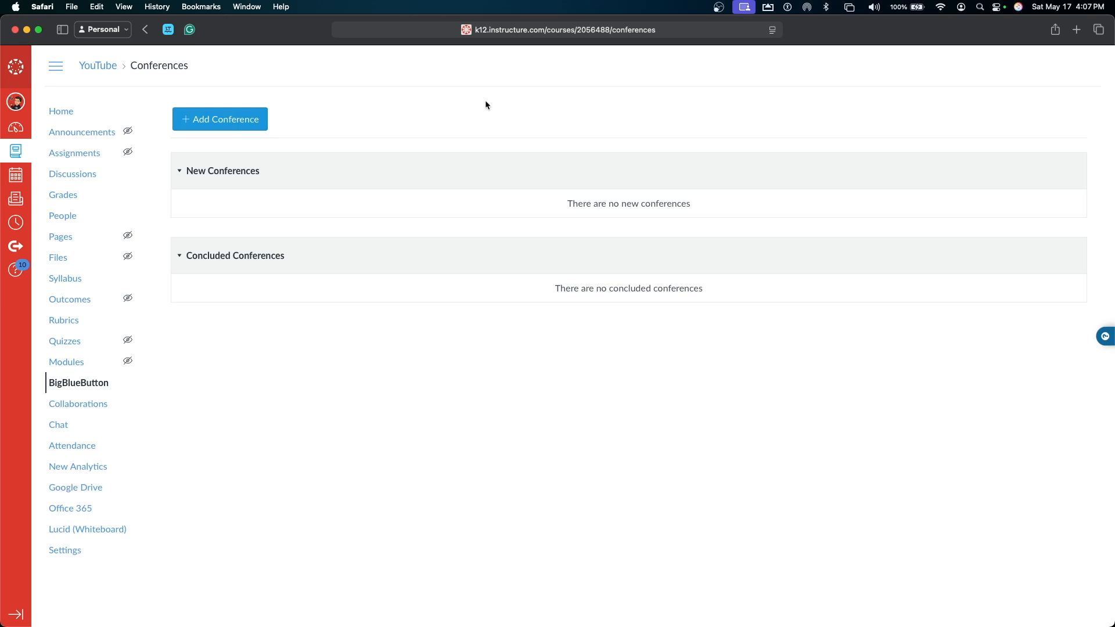
pyautogui.click(132, 409)
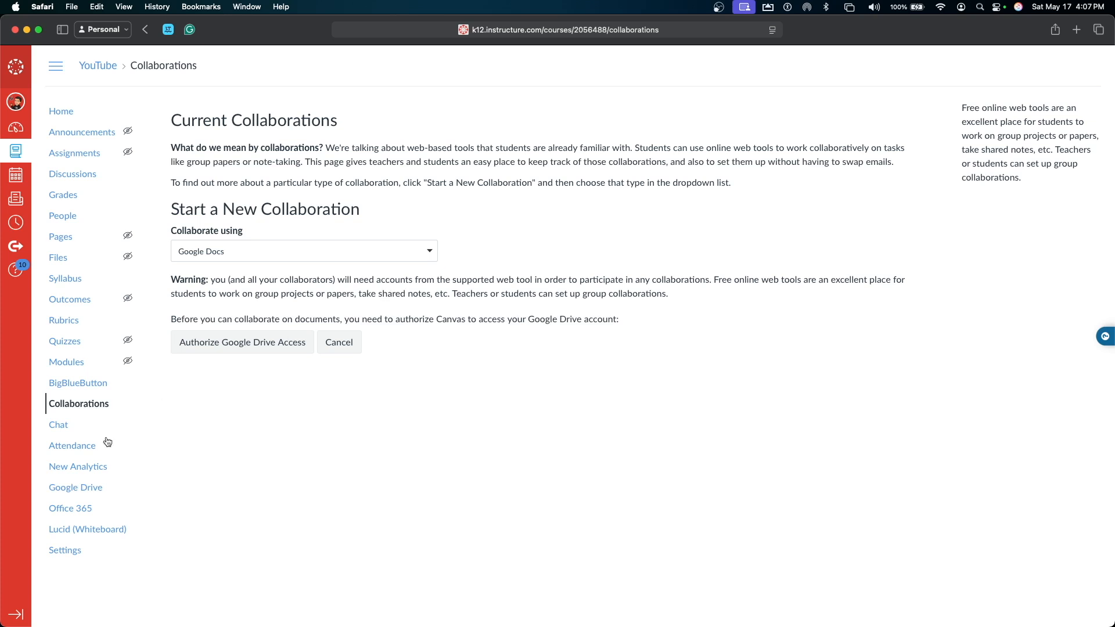
pyautogui.click(75, 429)
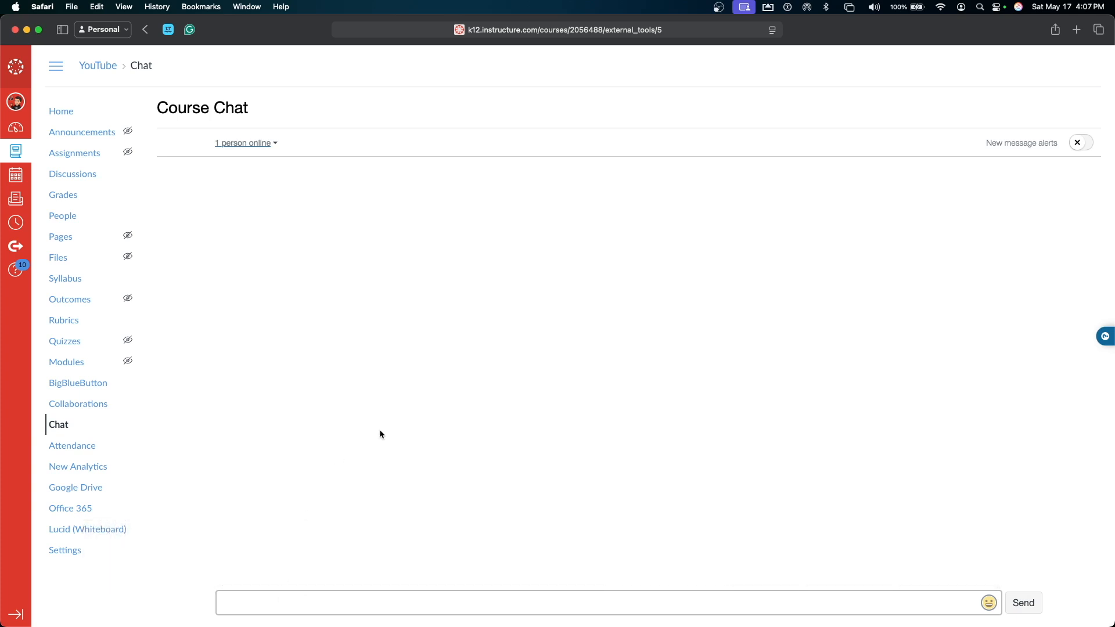
pyautogui.click(210, 527)
pyautogui.click(128, 590)
# View the course's Attendance roll call, New Analytics and Lucid (Whiteboard) pages.
pyautogui.click(105, 445)
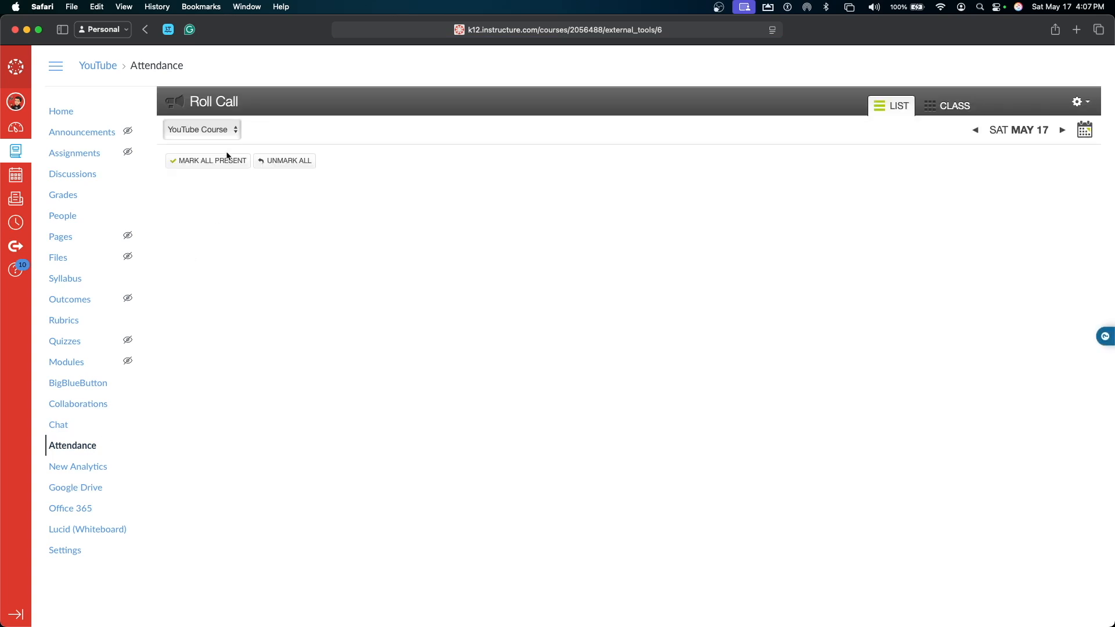
pyautogui.click(106, 467)
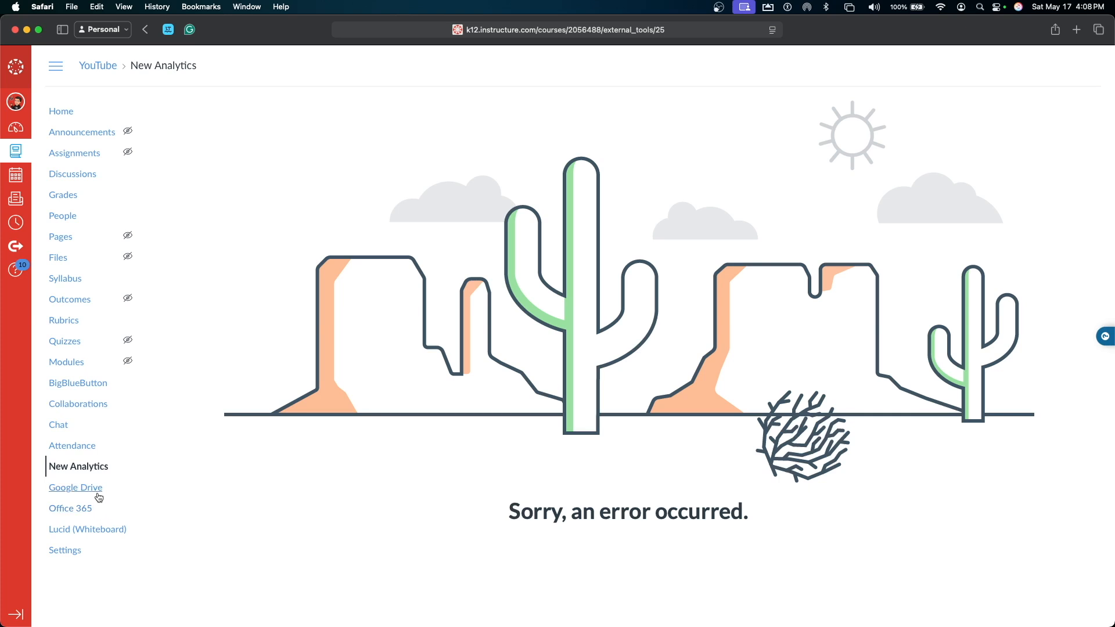
pyautogui.click(77, 533)
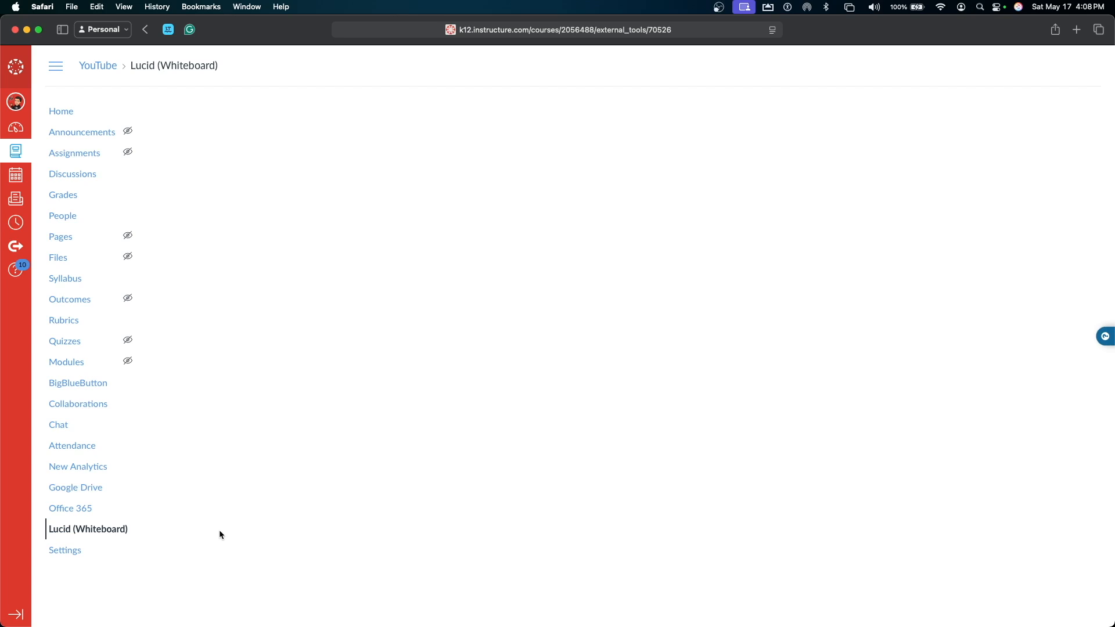
# Open the course settings and review the Name and Course Code in the course details.
pyautogui.click(114, 550)
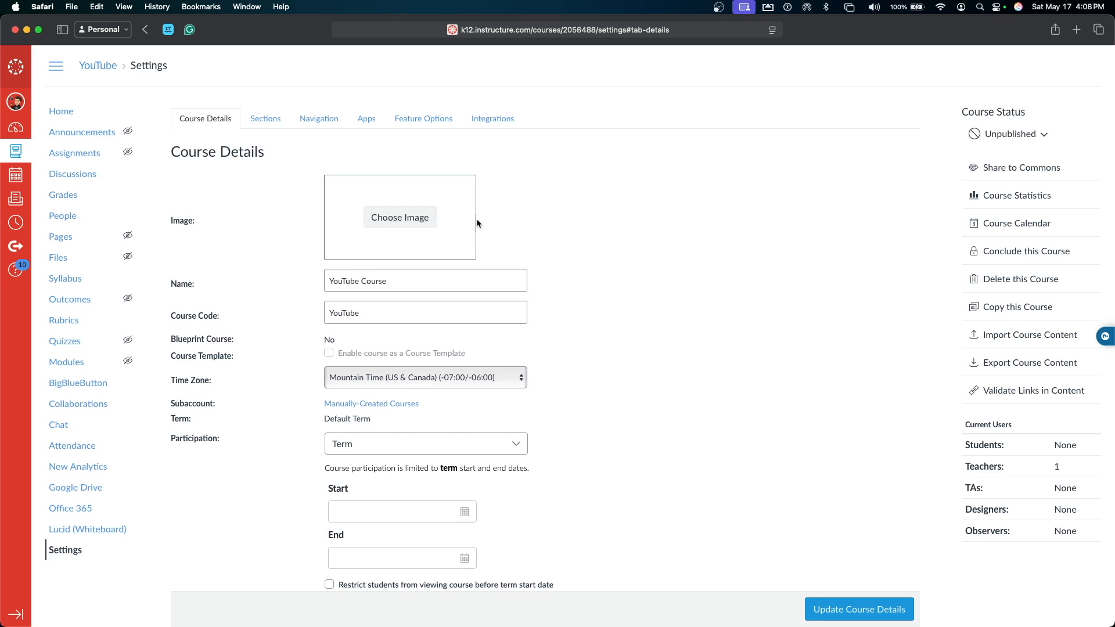
pyautogui.click(302, 283)
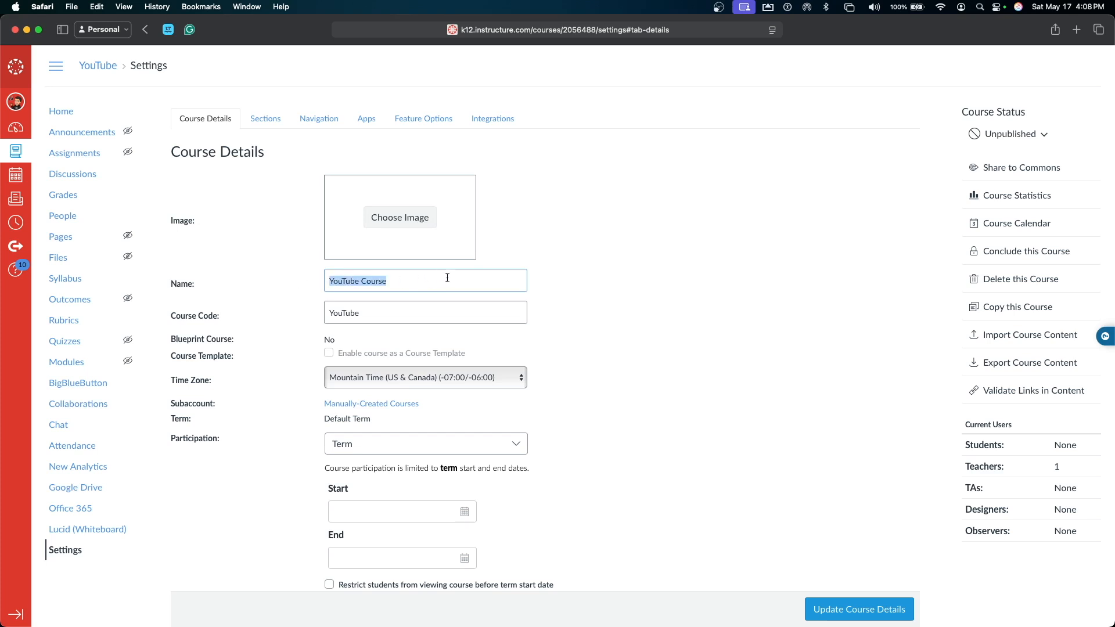
pyautogui.moveTo(464, 276); pyautogui.dragTo(253, 276)
pyautogui.moveTo(422, 309); pyautogui.dragTo(278, 314)
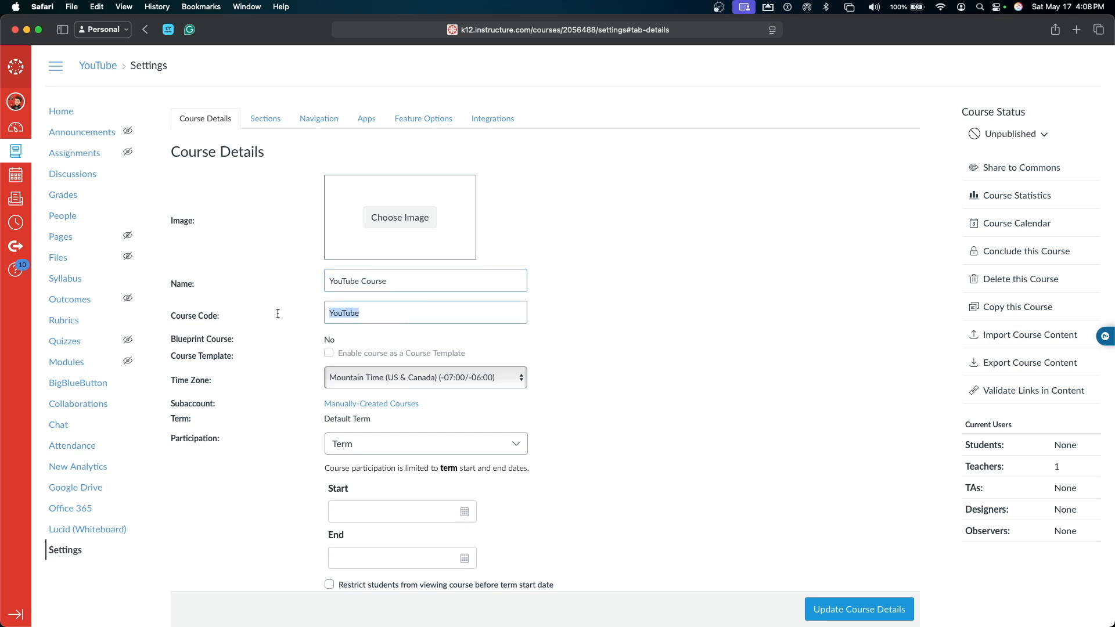
pyautogui.click(459, 281)
# Set the course time zone to Pacific Time (US & Canada) and save the updated course details.
pyautogui.moveTo(169, 383); pyautogui.dragTo(215, 380)
pyautogui.click(241, 381)
pyautogui.click(451, 385)
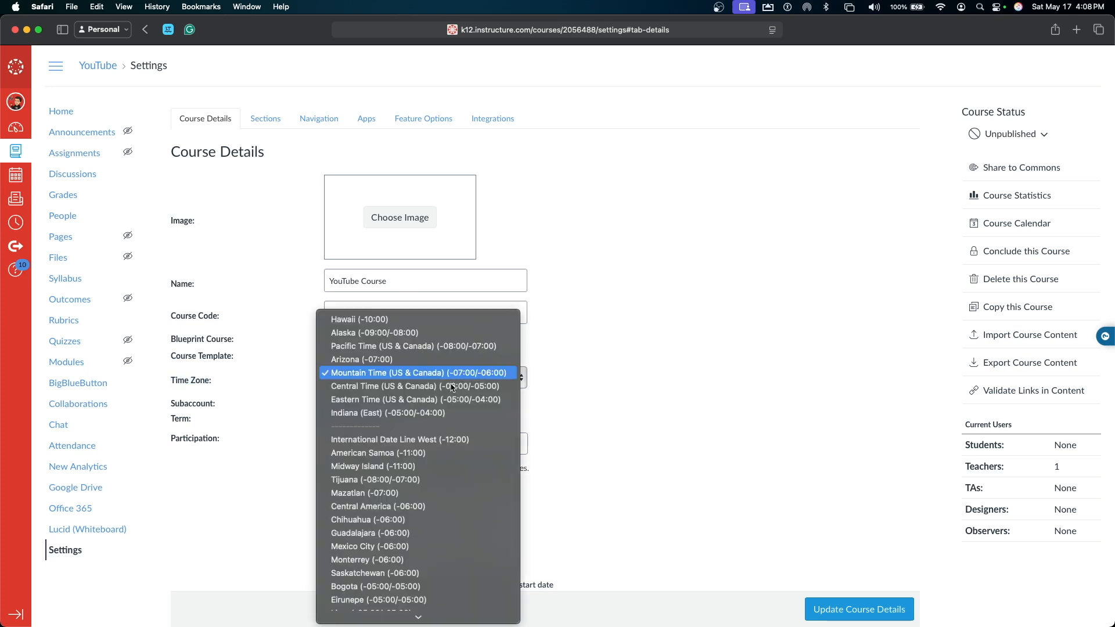
pyautogui.click(453, 346)
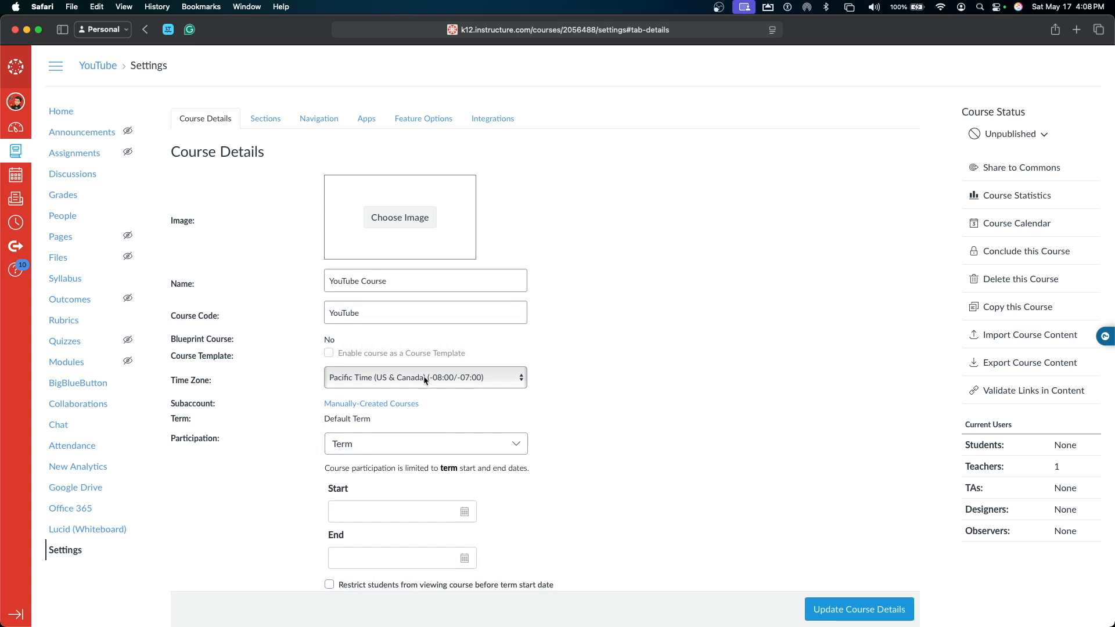
pyautogui.click(831, 607)
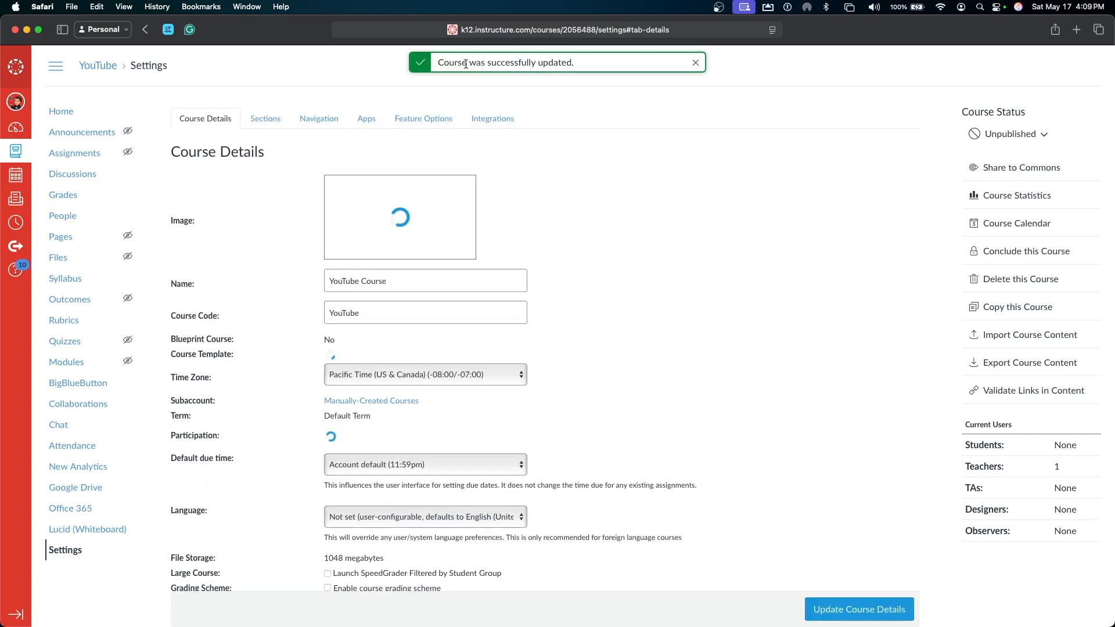
# Examine the course's Participation setting and its available options in the course details.
pyautogui.scroll(-2, 409, 269)
pyautogui.moveTo(218, 319); pyautogui.dragTo(169, 318)
pyautogui.click(262, 331)
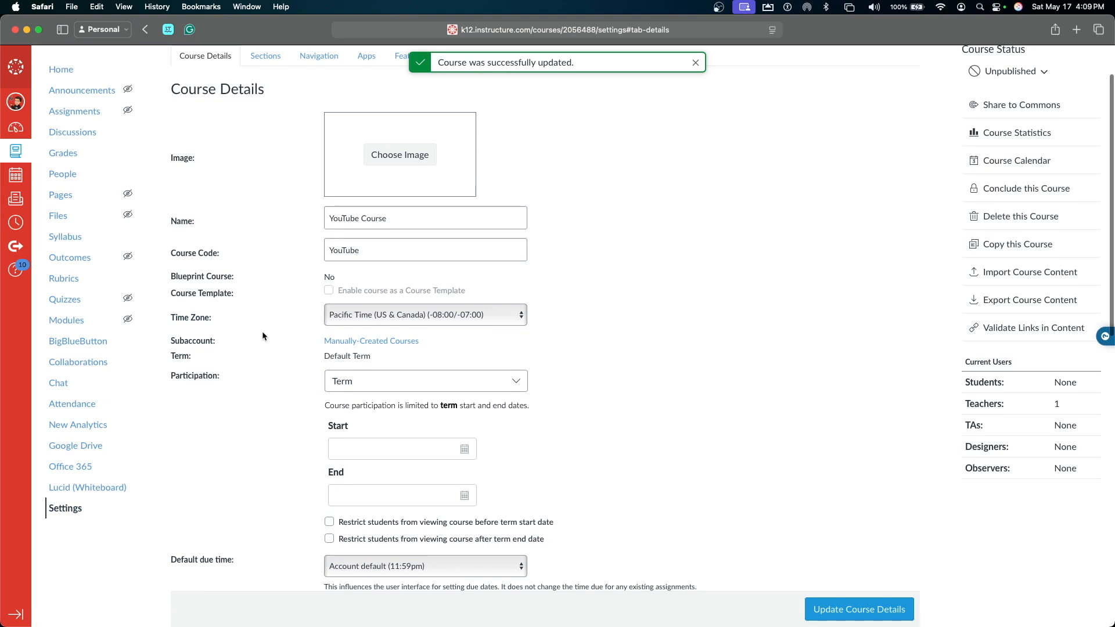
pyautogui.scroll(-2, 250, 328)
pyautogui.click(342, 329)
pyautogui.click(212, 325)
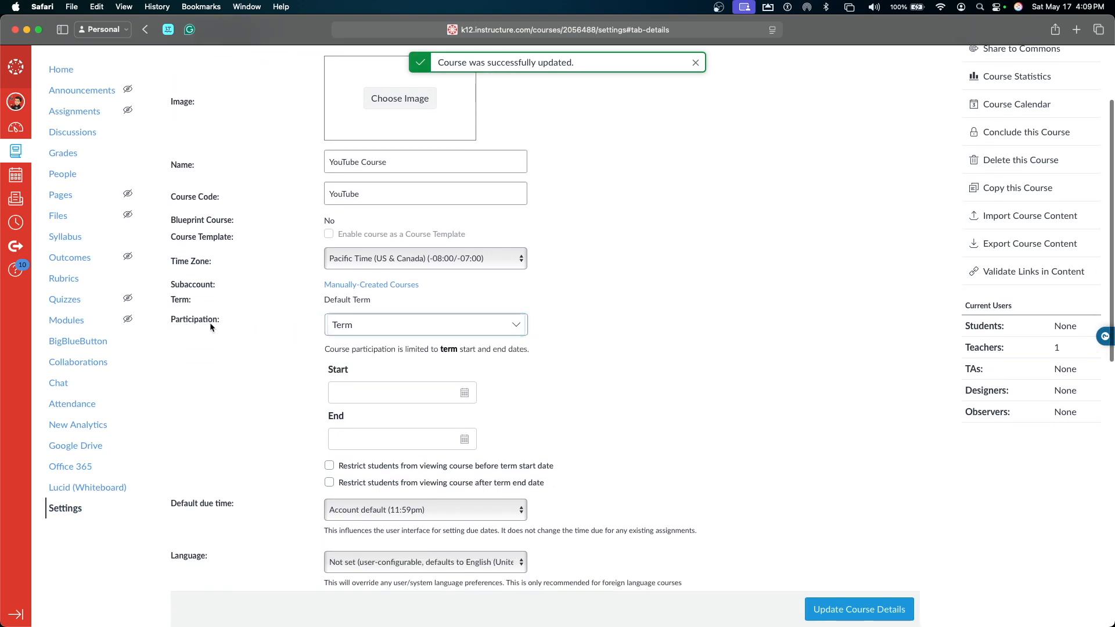
pyautogui.moveTo(218, 321); pyautogui.dragTo(161, 319)
pyautogui.click(267, 327)
pyautogui.click(387, 333)
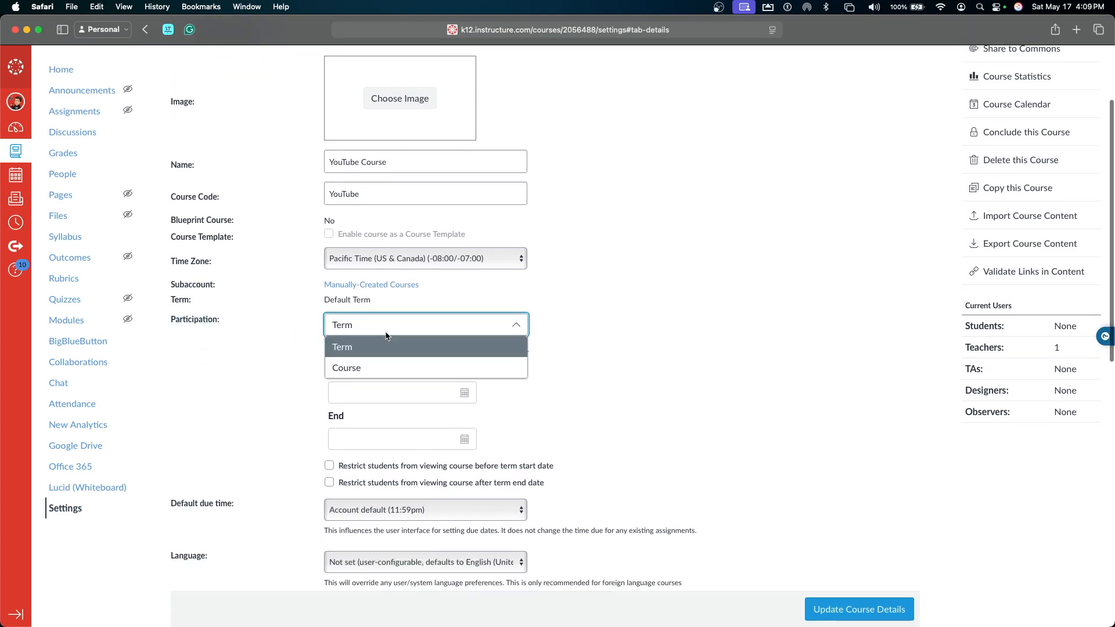
pyautogui.click(318, 338)
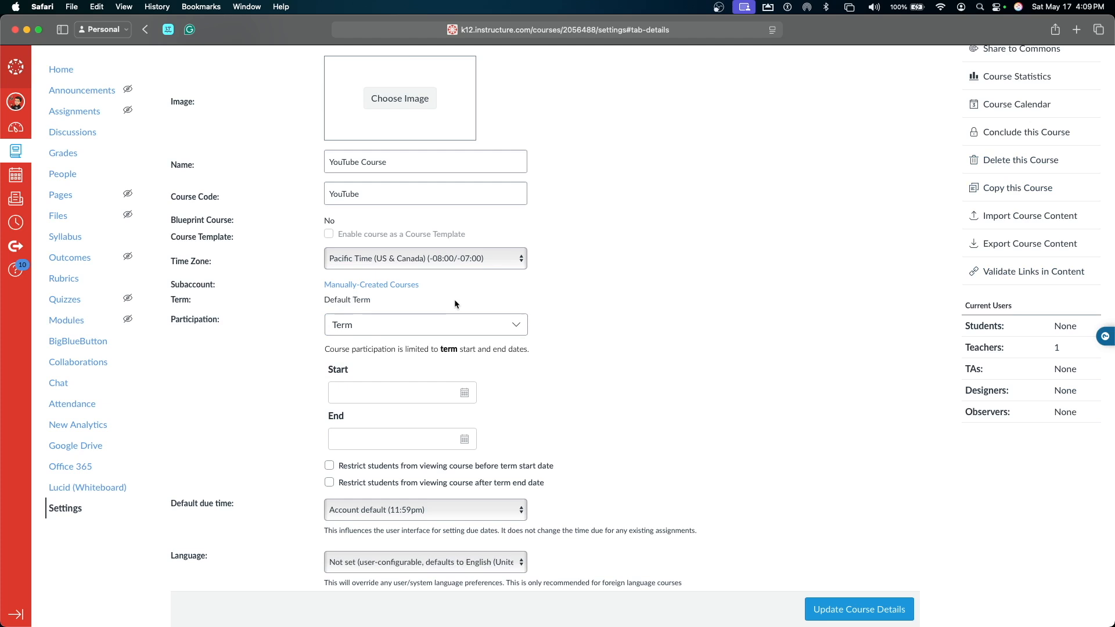
# Set the course Participation to Course instead of Term.
pyautogui.click(416, 327)
pyautogui.click(406, 367)
pyautogui.click(575, 356)
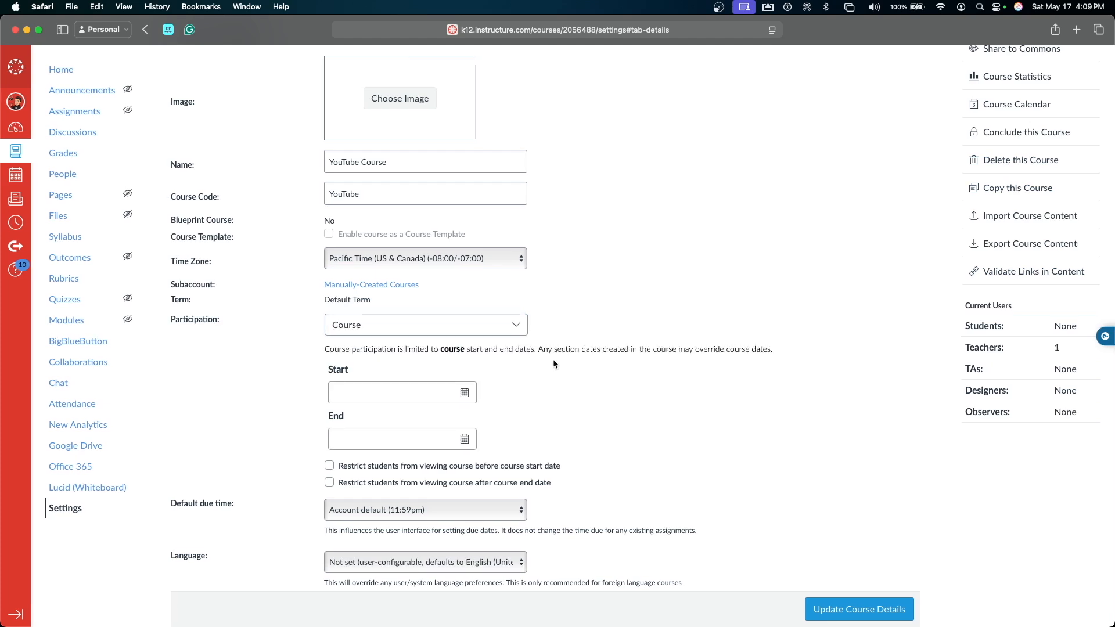
# Set the course participation start to May 19, 2025 and the end to Aug 1, 2025, both at 12:00 AM.
pyautogui.click(464, 394)
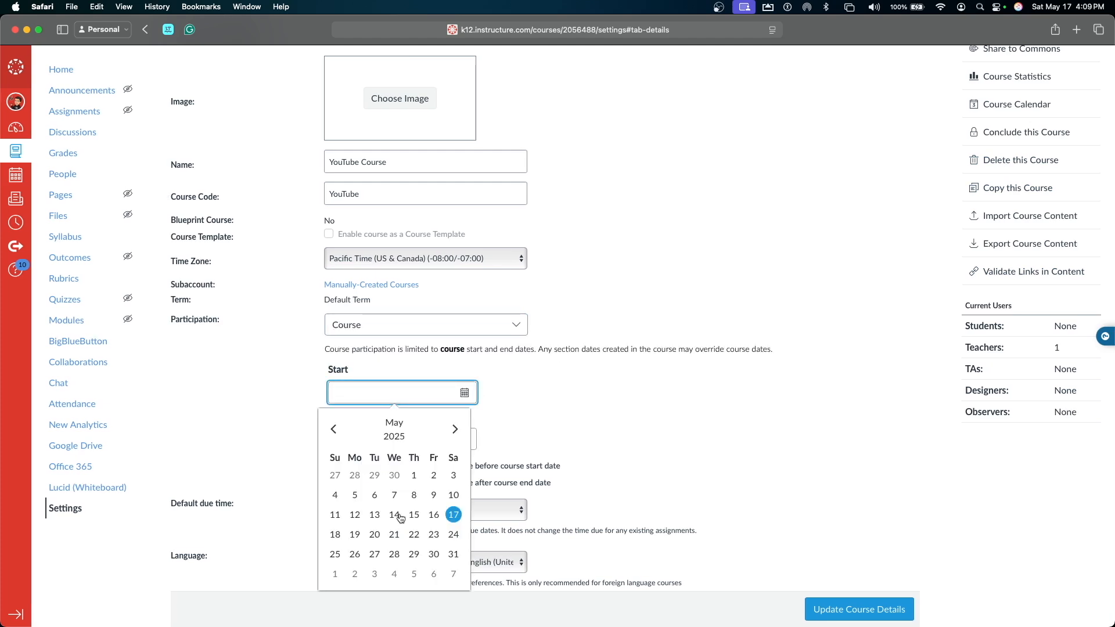
pyautogui.click(354, 535)
pyautogui.click(441, 469)
pyautogui.click(434, 314)
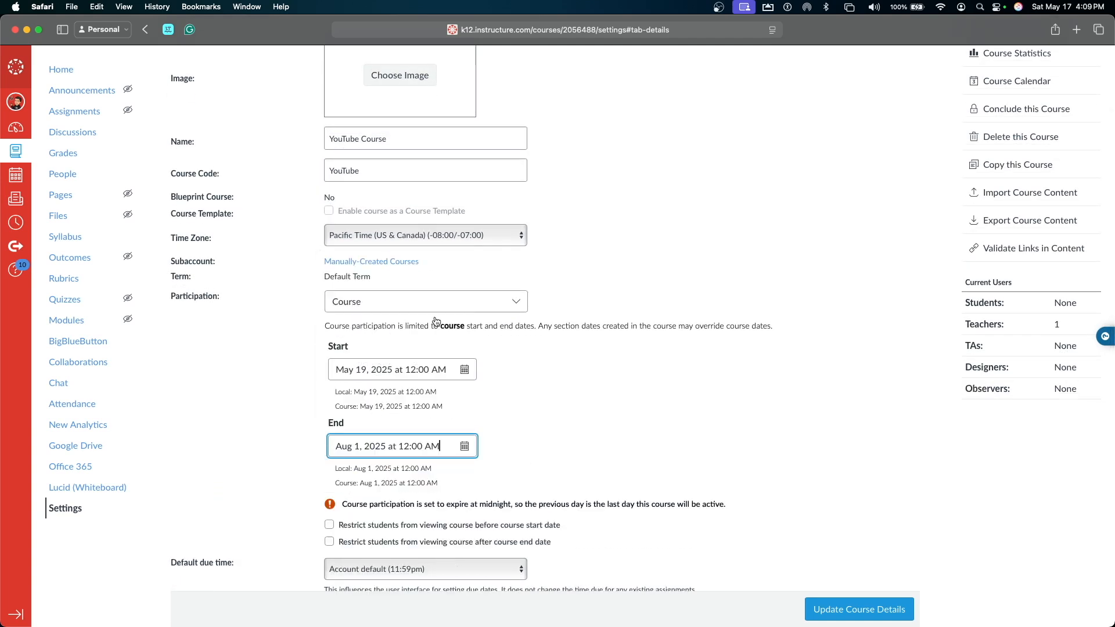
# Restrict students from viewing the course before the course start date and after the course end date.
pyautogui.scroll(-2, 595, 361)
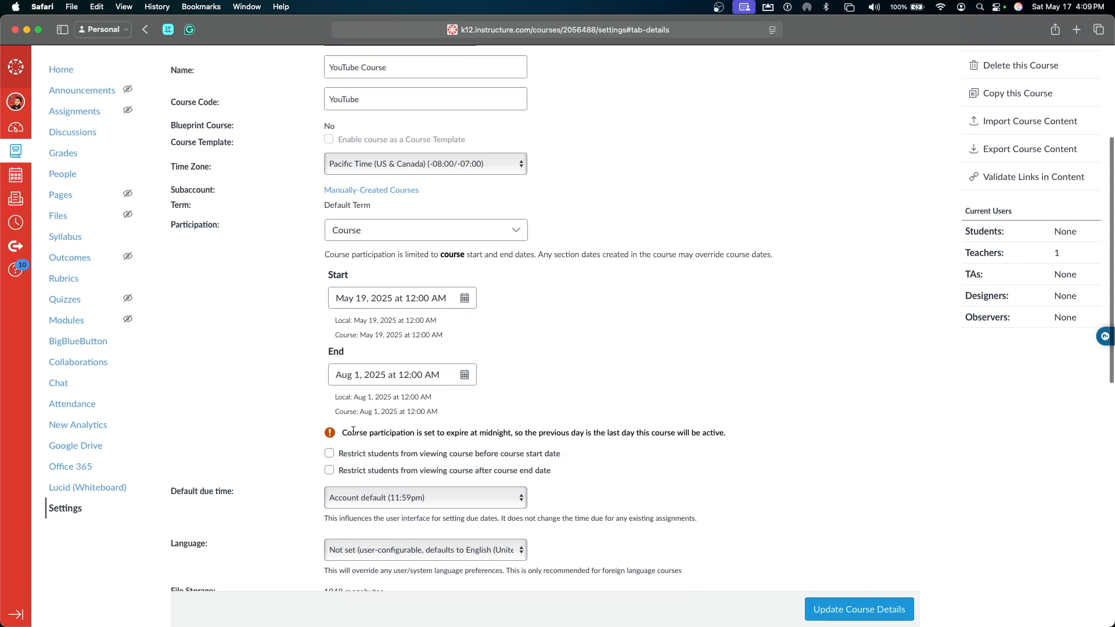
pyautogui.moveTo(341, 433); pyautogui.dragTo(763, 440)
pyautogui.click(763, 440)
pyautogui.click(330, 454)
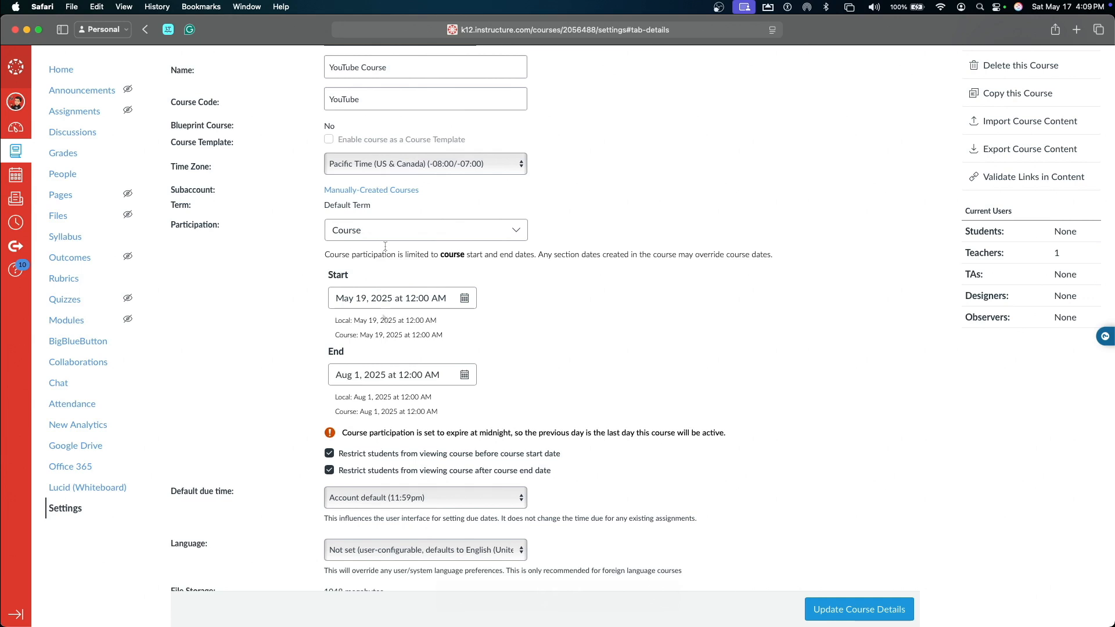
# Set the course Participation to Term and remove both student viewing restrictions before the term start and after the term end.
pyautogui.click(379, 230)
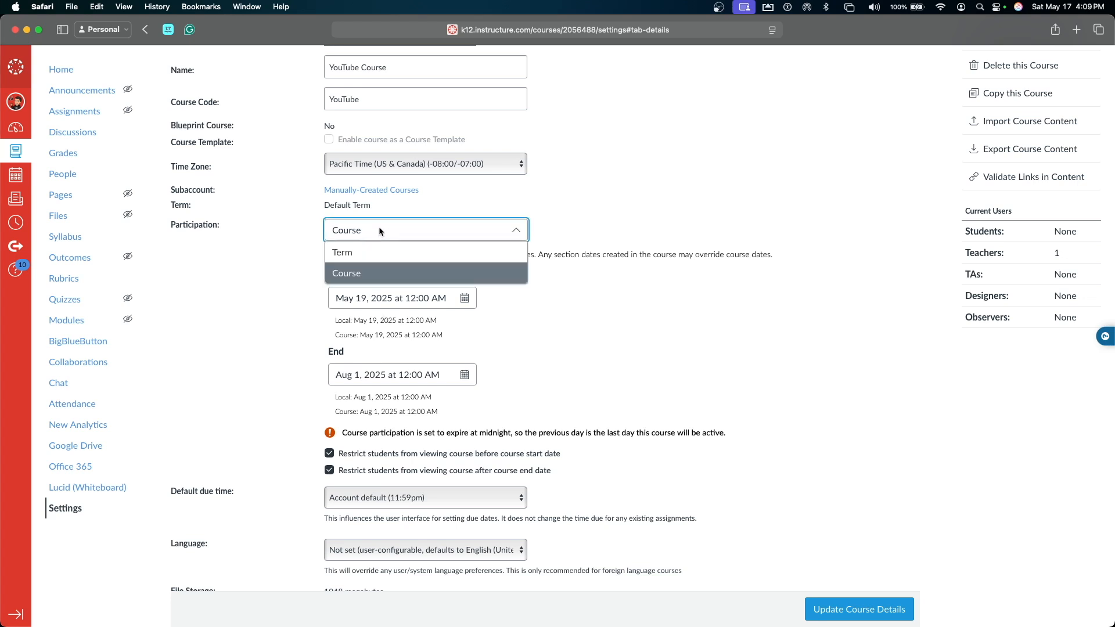
pyautogui.click(373, 250)
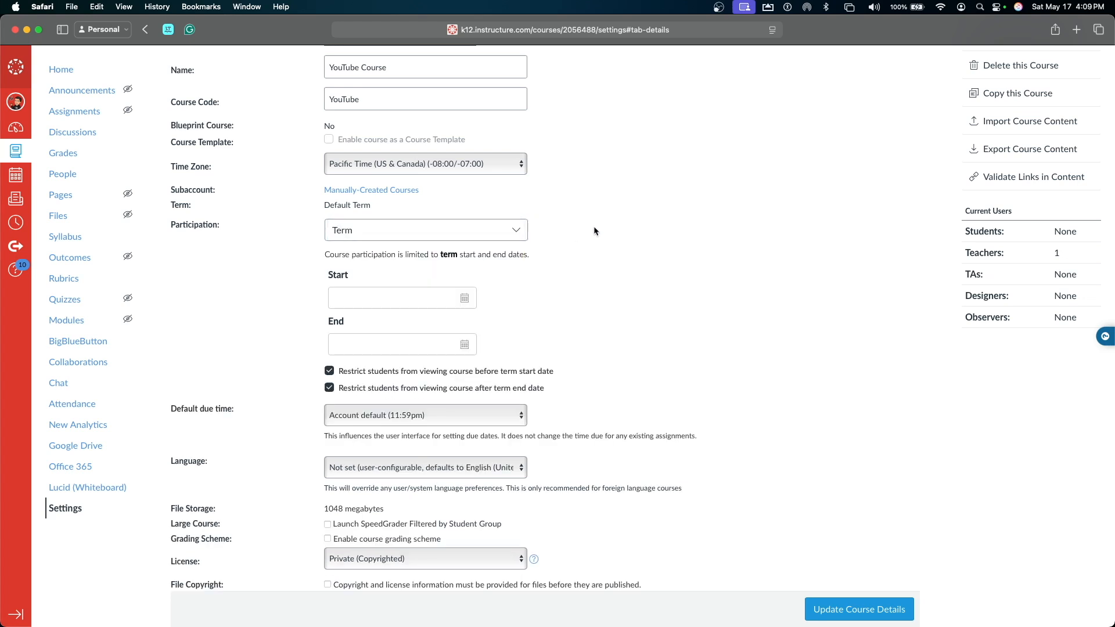
pyautogui.click(329, 370)
pyautogui.click(330, 388)
# Examine the default due time choices and the language, file storage, large course and grading scheme settings in the course details.
pyautogui.scroll(-2, 665, 297)
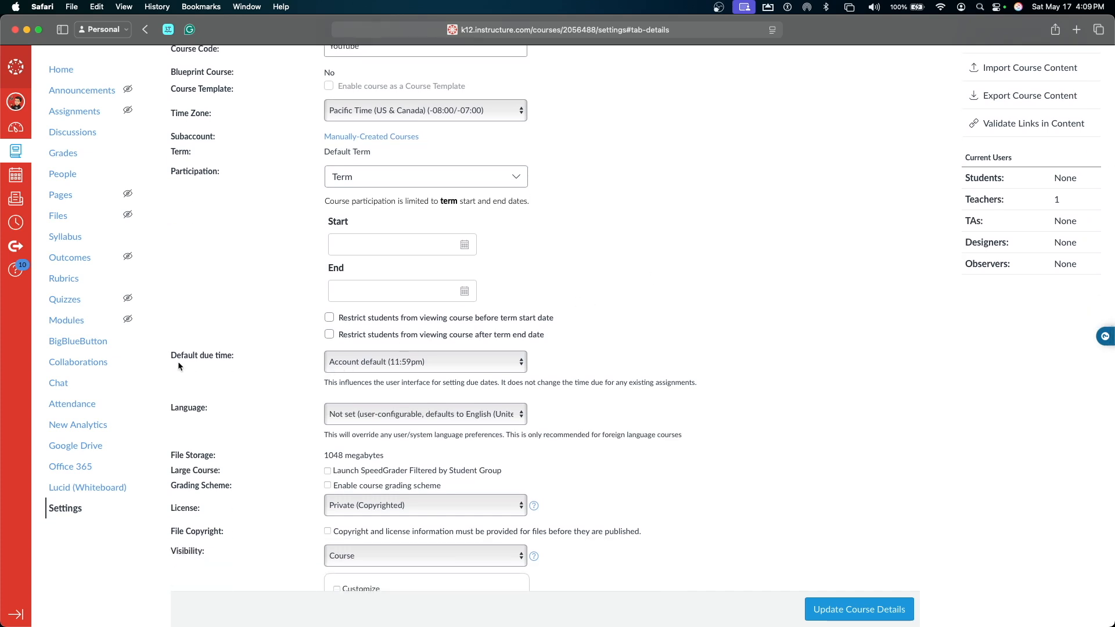
pyautogui.click(385, 360)
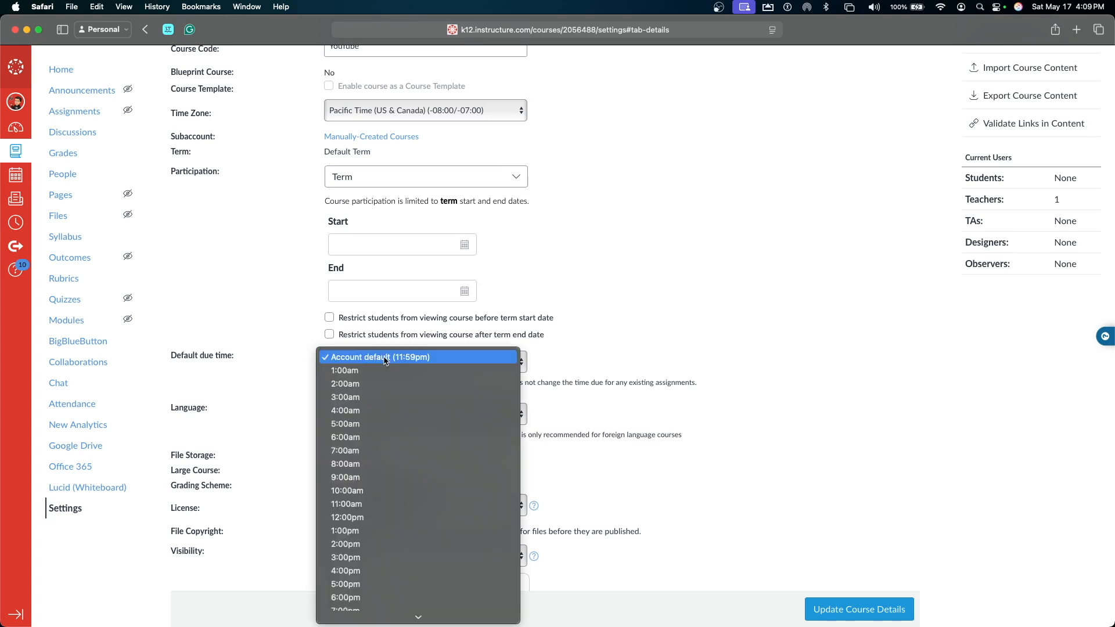
pyautogui.click(575, 337)
pyautogui.scroll(-1, 602, 328)
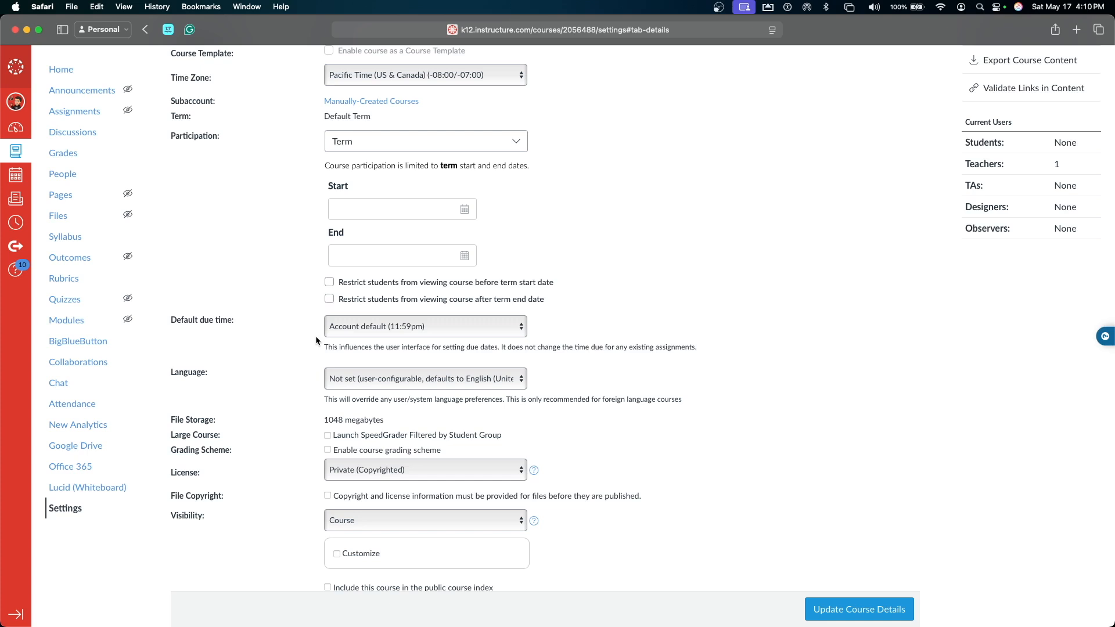
pyautogui.click(363, 386)
pyautogui.click(262, 380)
pyautogui.scroll(-3, 214, 373)
pyautogui.moveTo(167, 350); pyautogui.dragTo(389, 351)
pyautogui.click(305, 349)
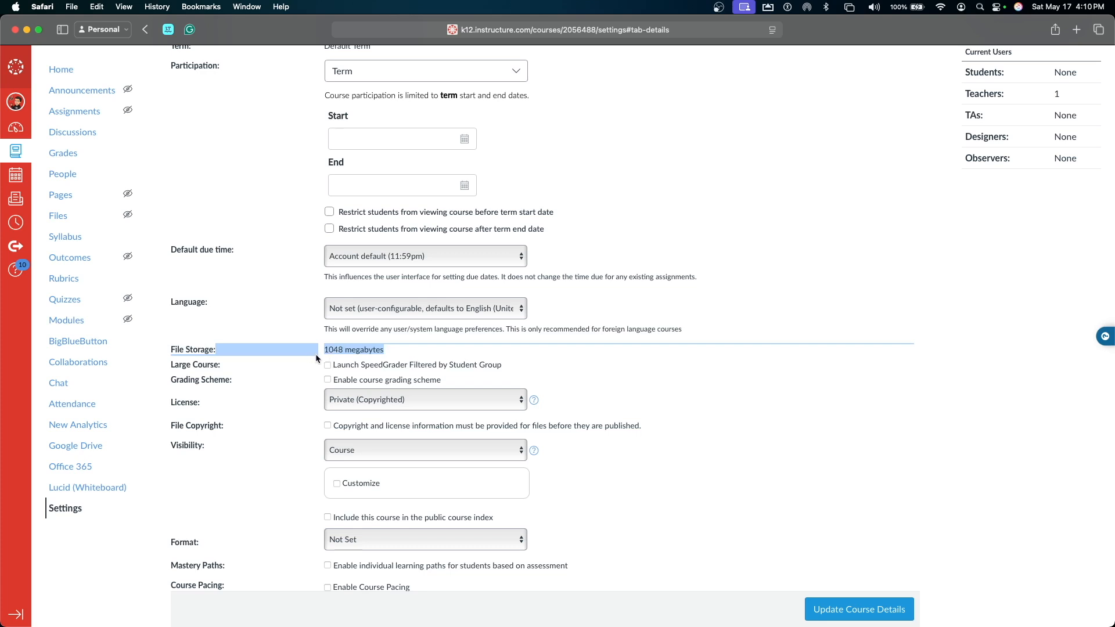
pyautogui.click(318, 356)
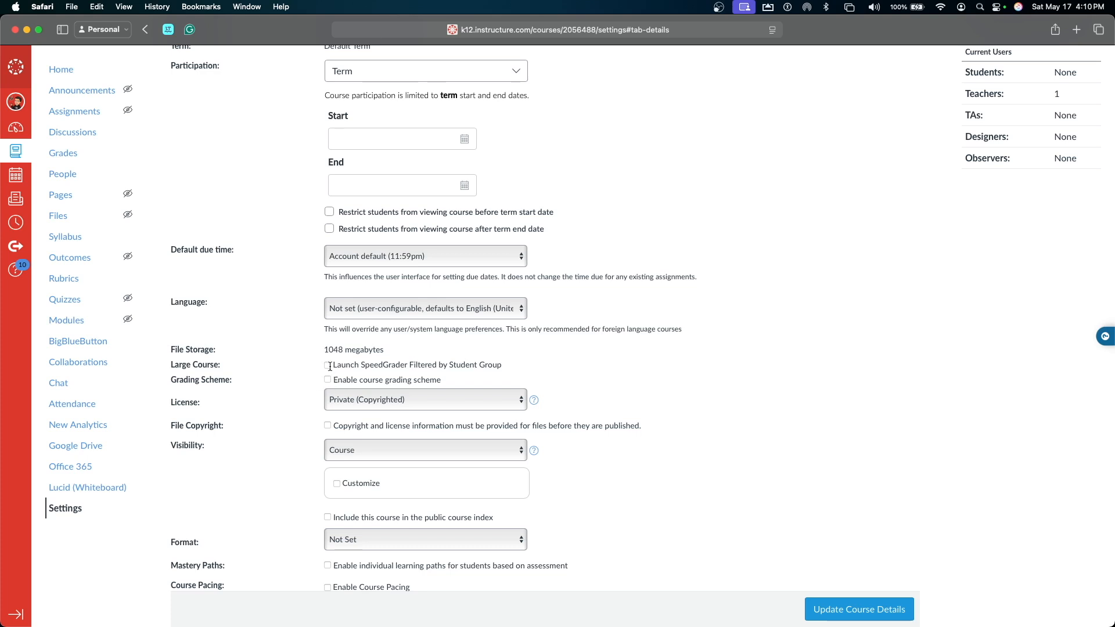
pyautogui.moveTo(171, 365); pyautogui.dragTo(537, 361)
pyautogui.moveTo(172, 380); pyautogui.dragTo(493, 385)
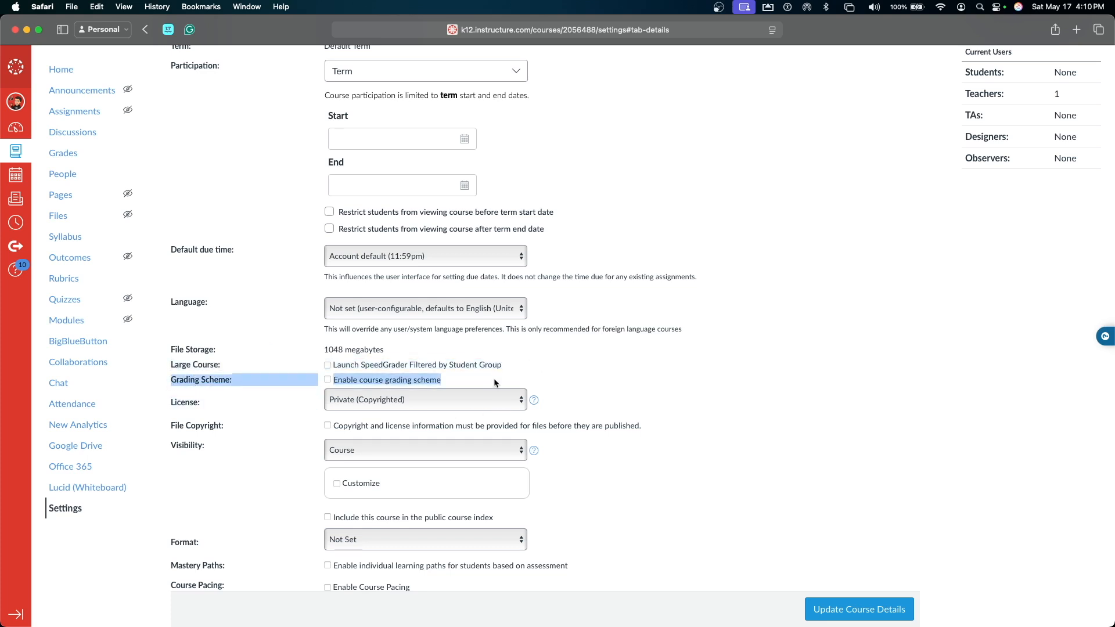
pyautogui.click(487, 382)
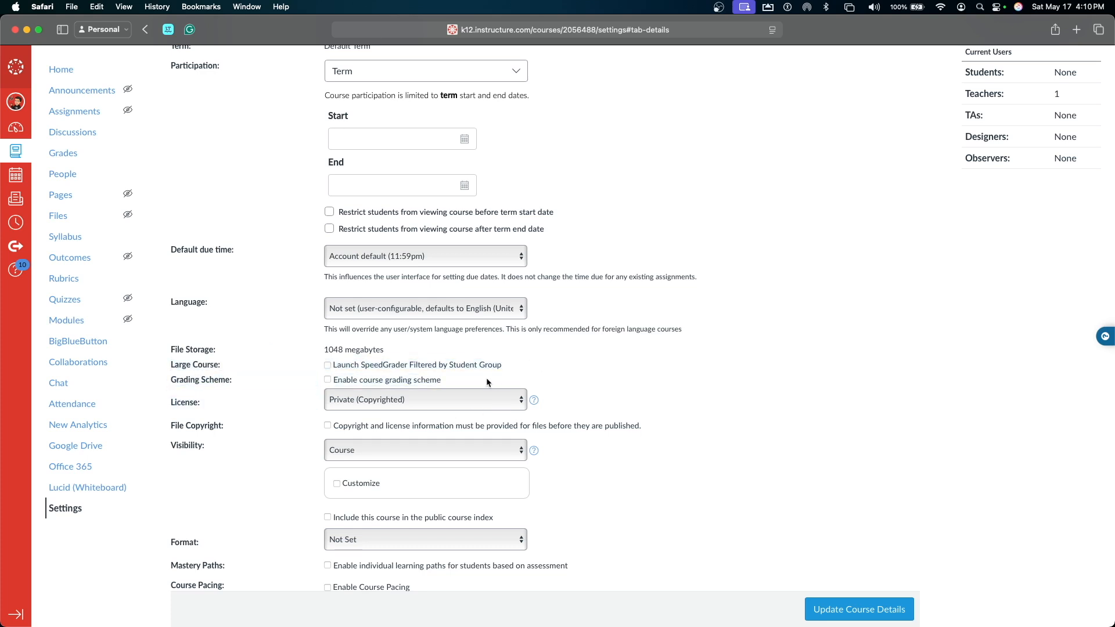
# Enable the course grading scheme and view the letter-grade ranges of the Default Canvas Grading Scheme.
pyautogui.click(327, 381)
pyautogui.click(328, 381)
pyautogui.click(328, 380)
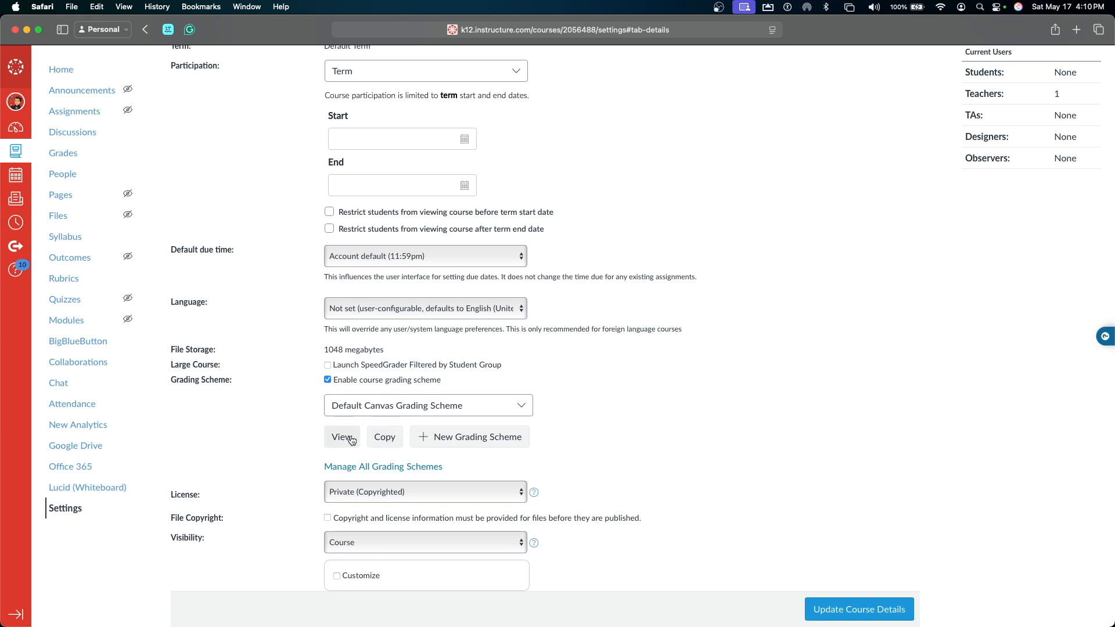
pyautogui.click(343, 437)
pyautogui.moveTo(436, 250); pyautogui.dragTo(595, 467)
pyautogui.click(594, 467)
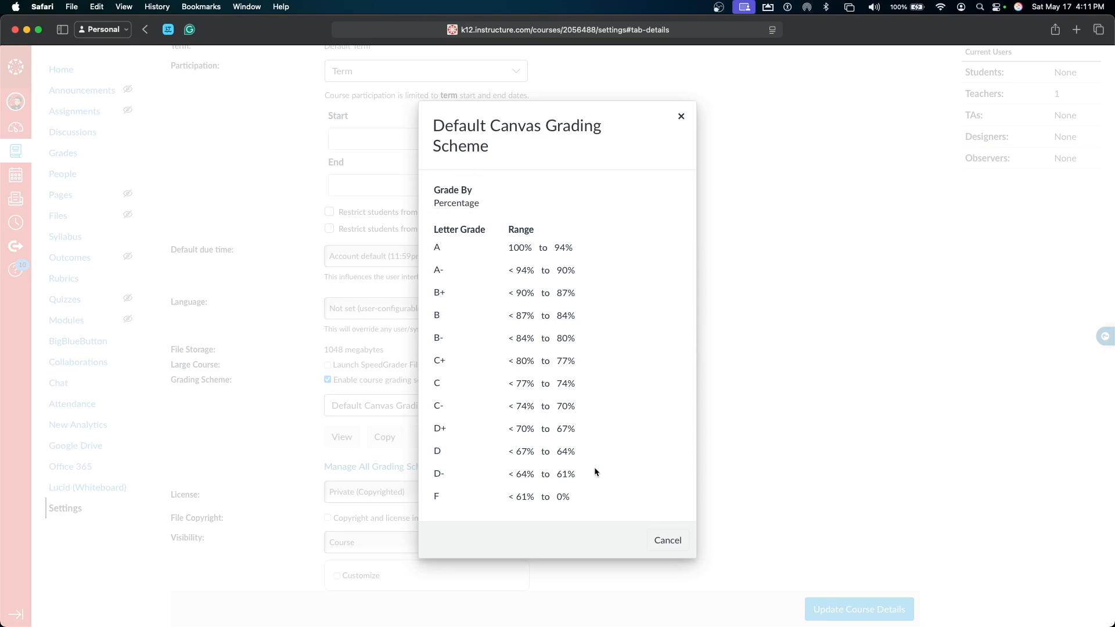
pyautogui.click(661, 538)
# Start a new percentage grading scheme named "Grading" and set the lower limit of grade A to 90%.
pyautogui.click(424, 435)
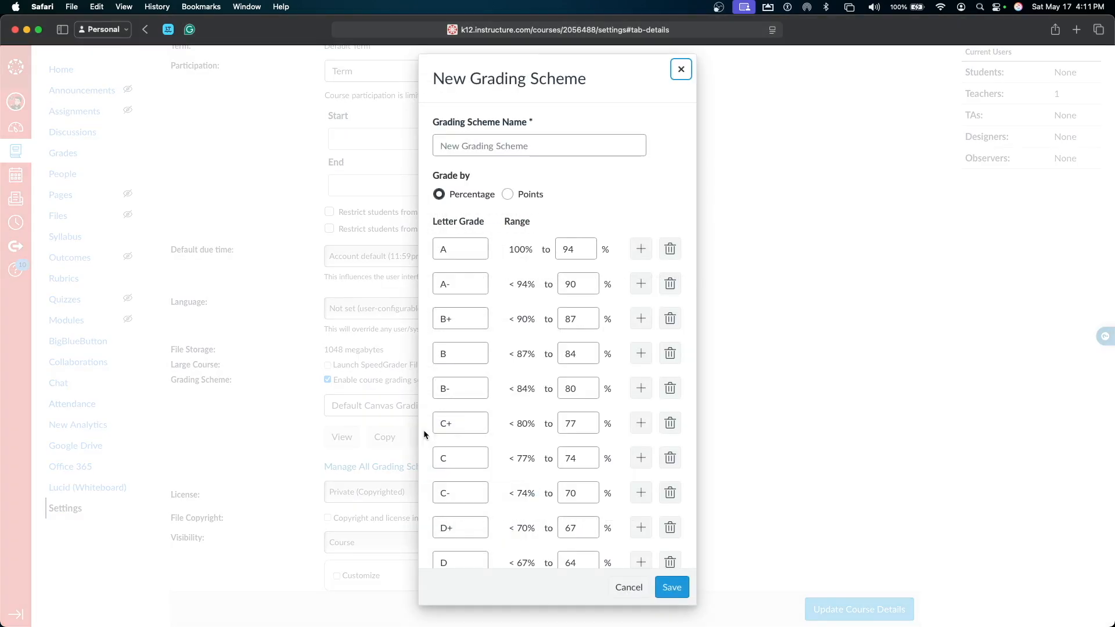
pyautogui.click(517, 139)
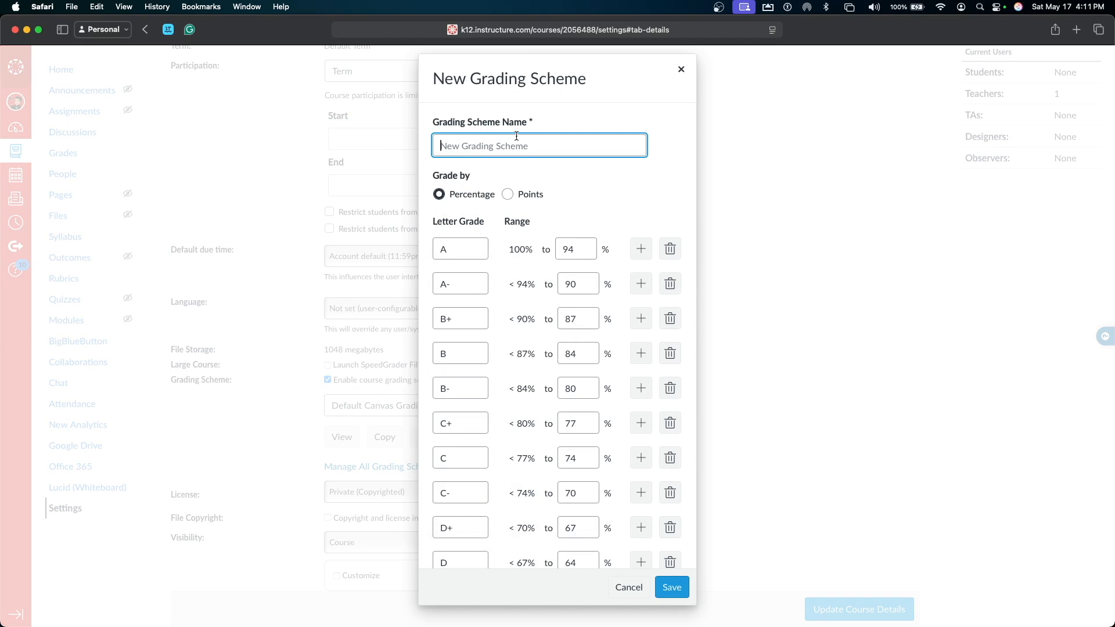
pyautogui.write('Grading')
pyautogui.click(585, 246)
pyautogui.doubleClick(584, 246)
pyautogui.write('90')
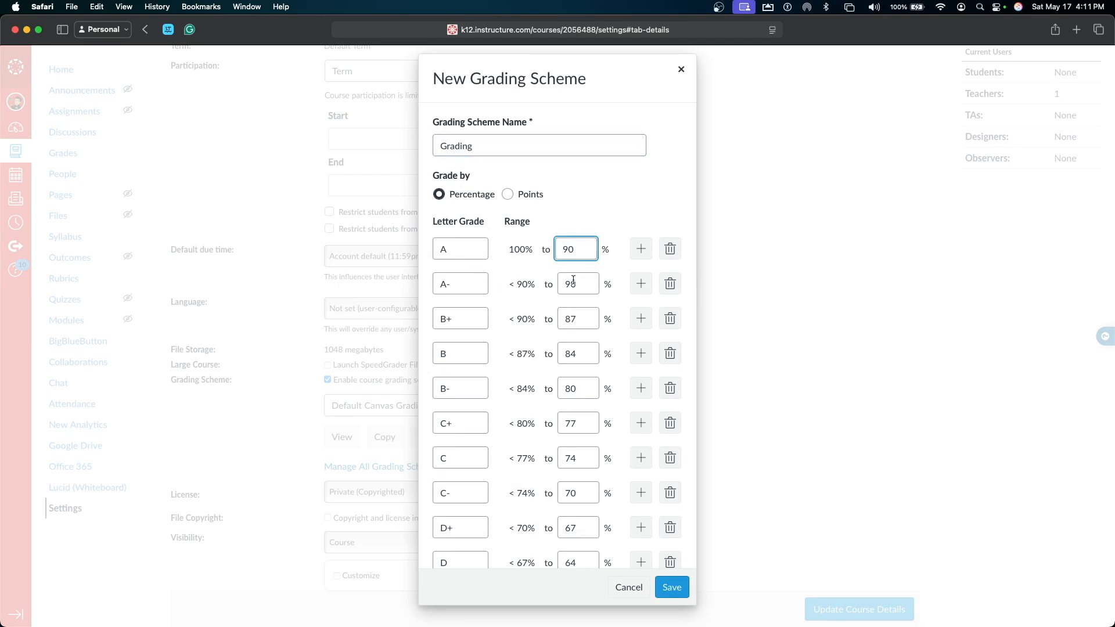
# Remove the A- grade and reduce the B+, B and B- grades to a single B with a lower limit of 80%.
pyautogui.click(671, 288)
pyautogui.click(459, 285)
pyautogui.press('BackSpace')
pyautogui.doubleClick(573, 284)
pyautogui.write('80')
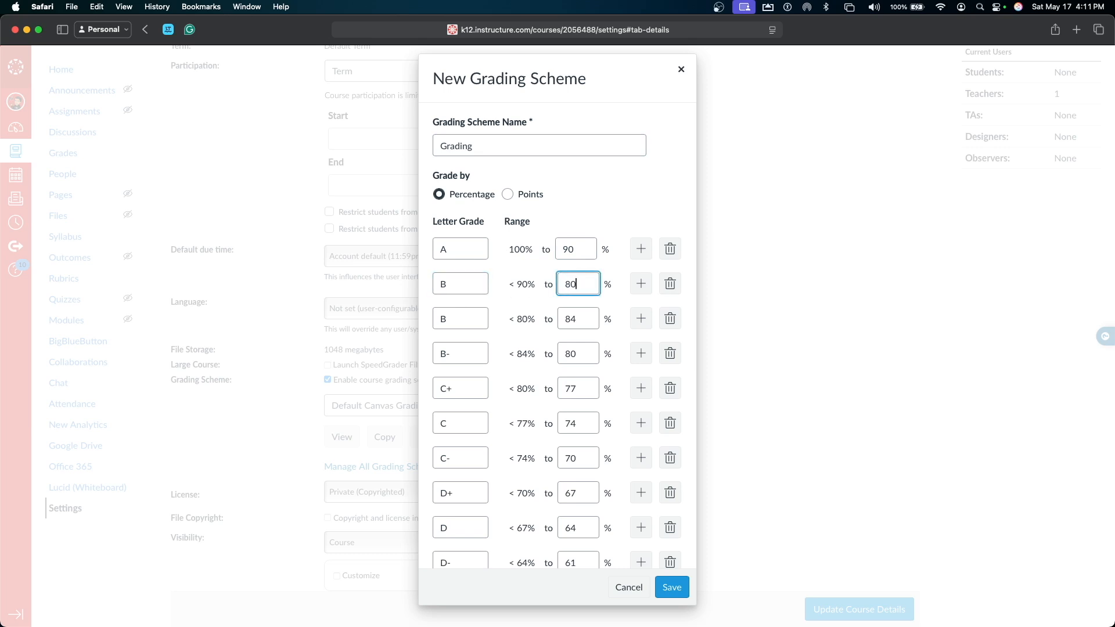
pyautogui.click(671, 319)
pyautogui.click(671, 319)
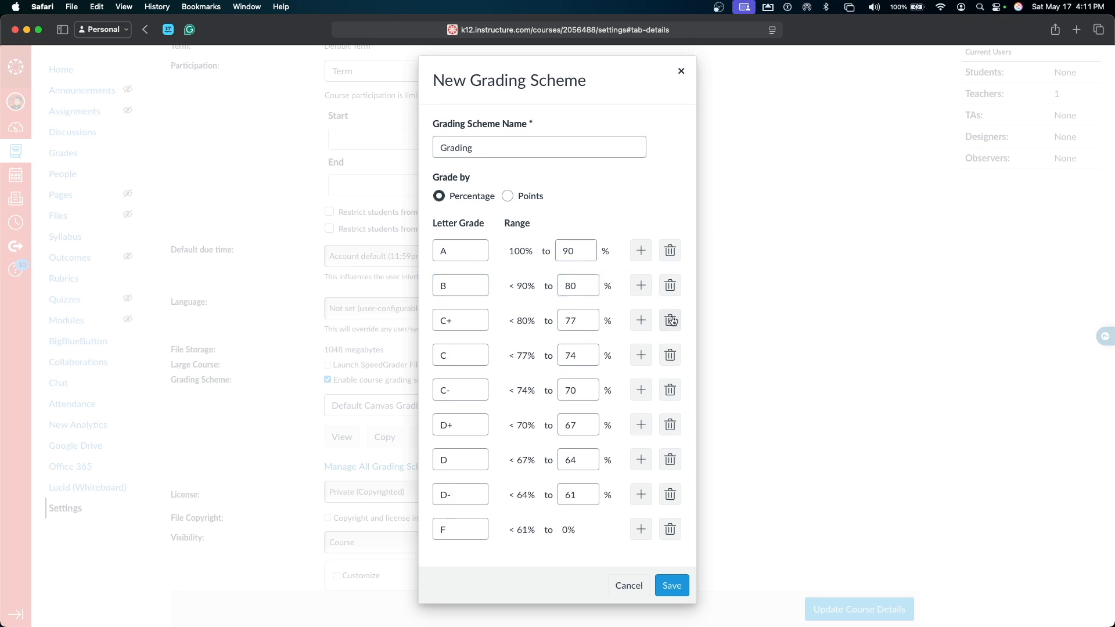
# Replace the C+, C and C- grades with a single C grade below B with a lower limit of 70%.
pyautogui.click(670, 319)
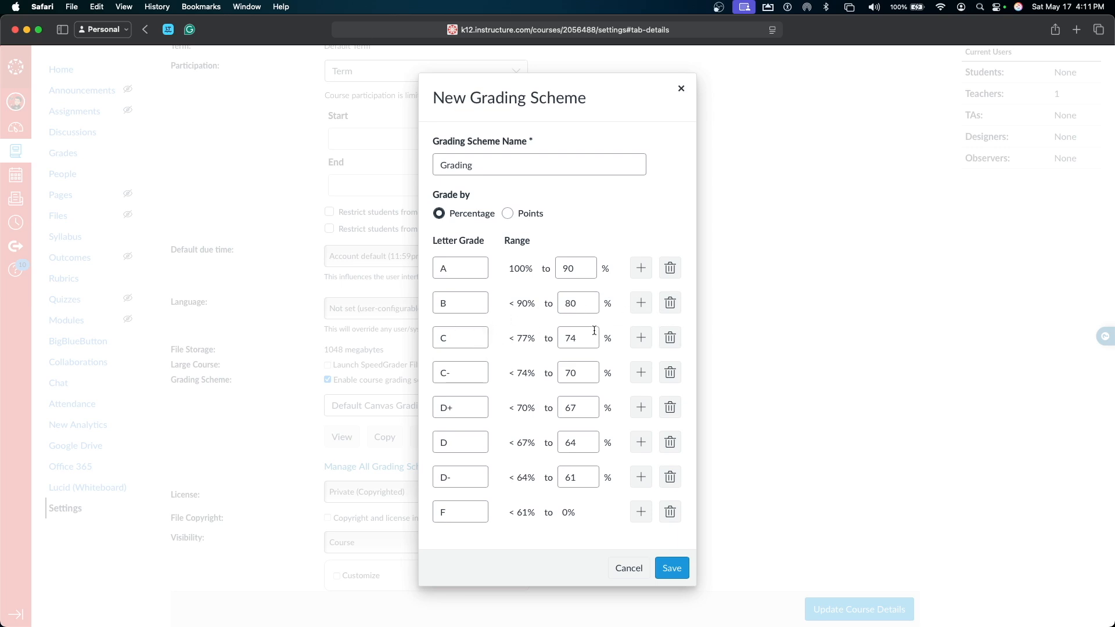
pyautogui.click(641, 303)
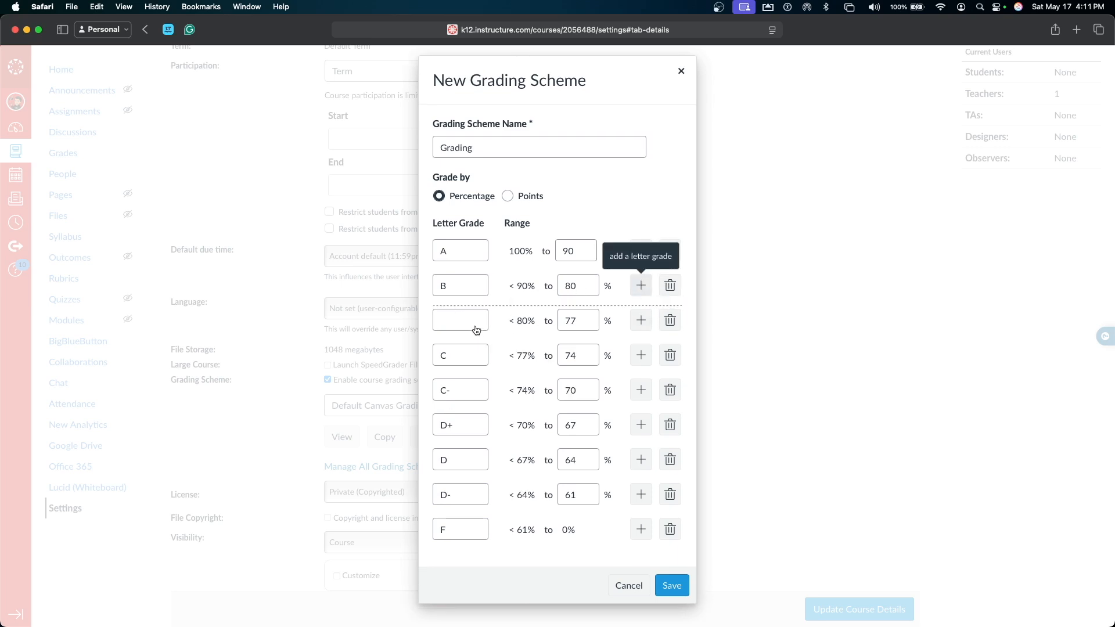
pyautogui.click(472, 326)
pyautogui.write('C')
pyautogui.doubleClick(568, 314)
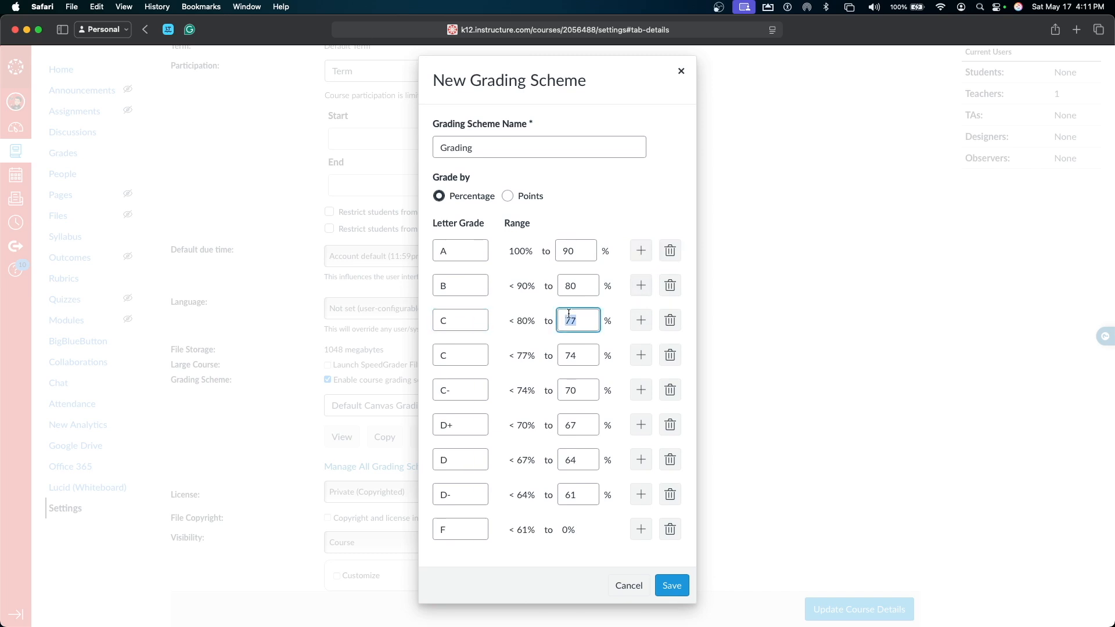
pyautogui.write('70')
pyautogui.click(671, 355)
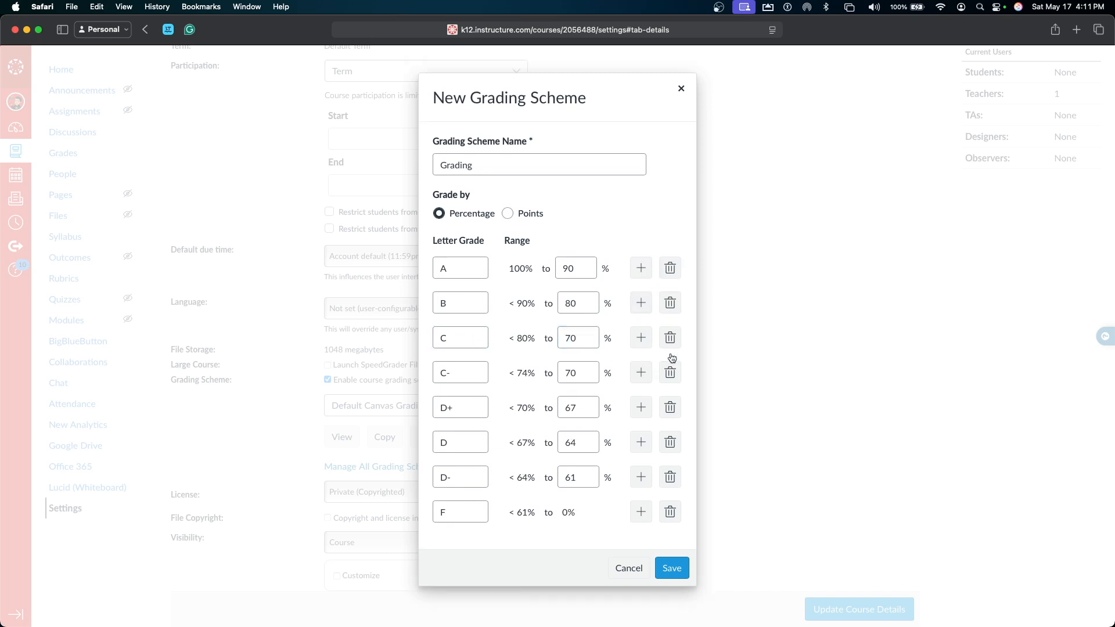
pyautogui.click(465, 376)
pyautogui.click(671, 373)
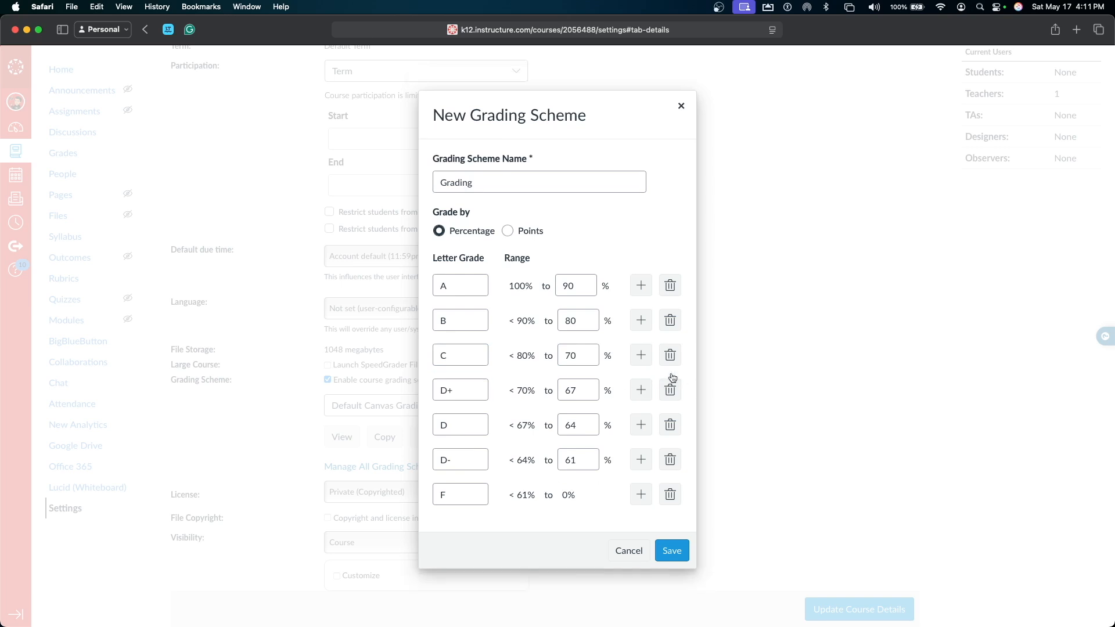
# Reduce the D+, D and D- grades to a single D with a lower limit of 60% and save the grading scheme.
pyautogui.click(465, 388)
pyautogui.press('BackSpace')
pyautogui.doubleClick(569, 388)
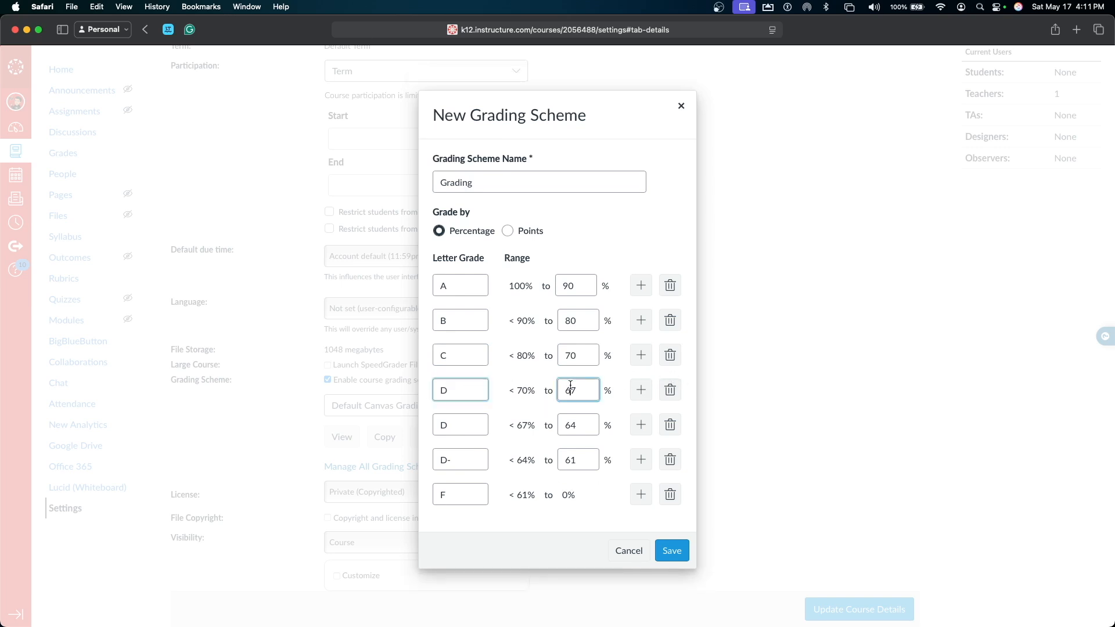
pyautogui.write('60')
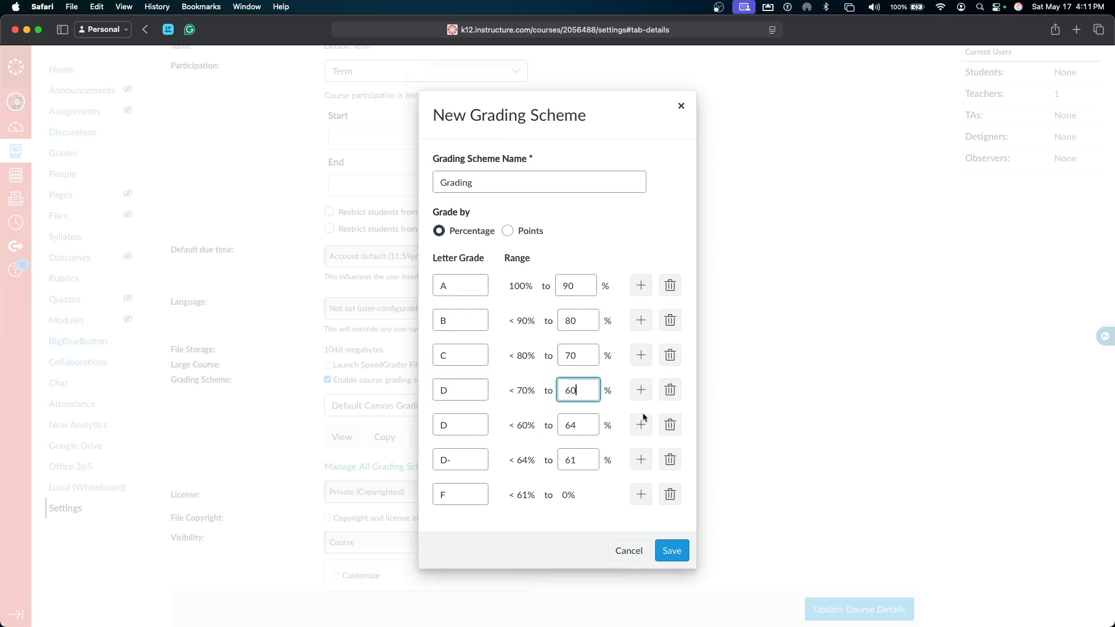
pyautogui.click(671, 429)
pyautogui.click(670, 440)
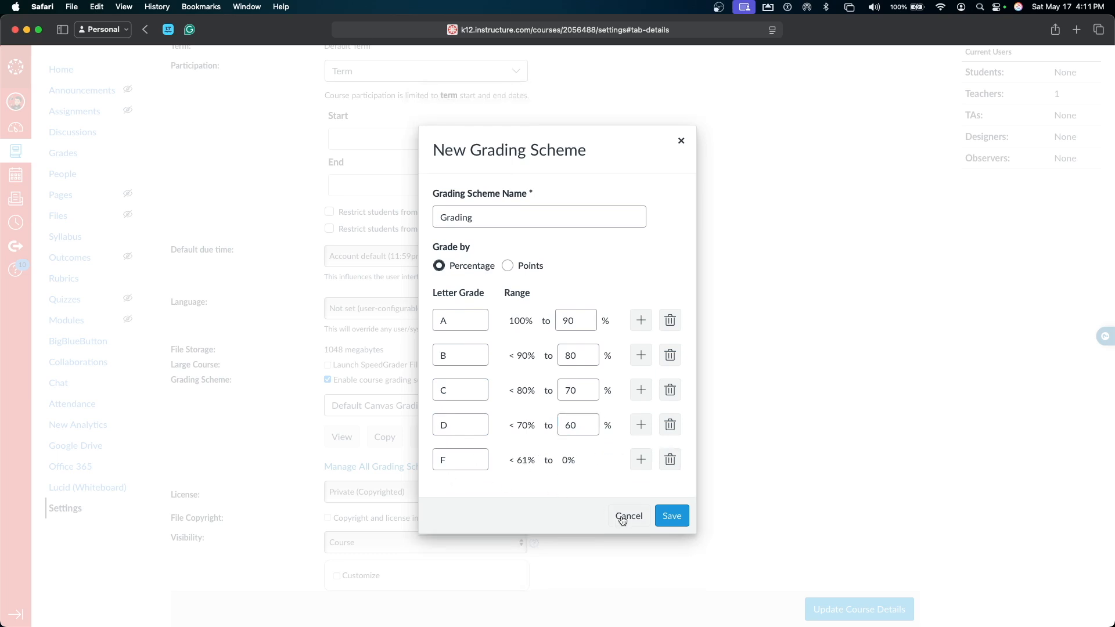
pyautogui.click(680, 508)
# View the saved Grading scheme and examine its letter-grade ranges.
pyautogui.click(343, 437)
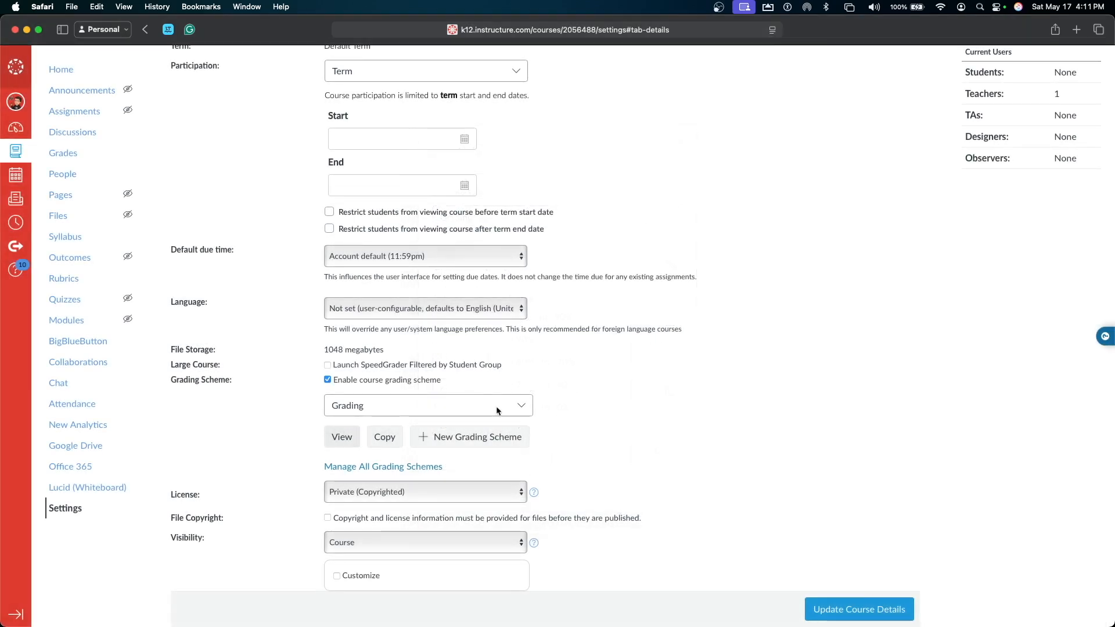
pyautogui.tripleClick(558, 412)
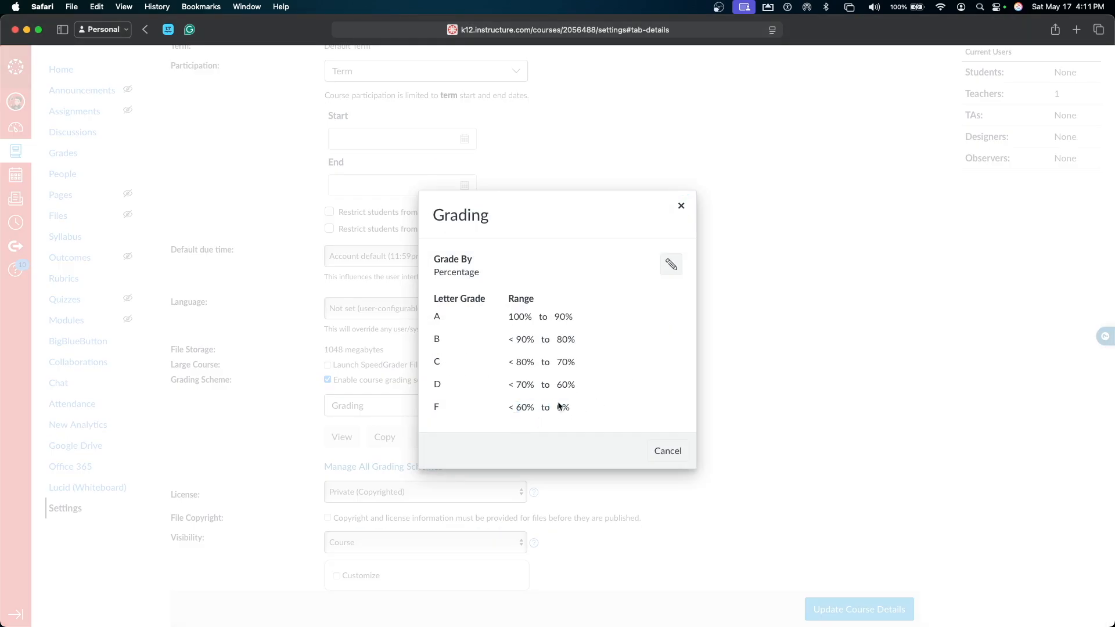
pyautogui.moveTo(438, 315); pyautogui.dragTo(583, 413)
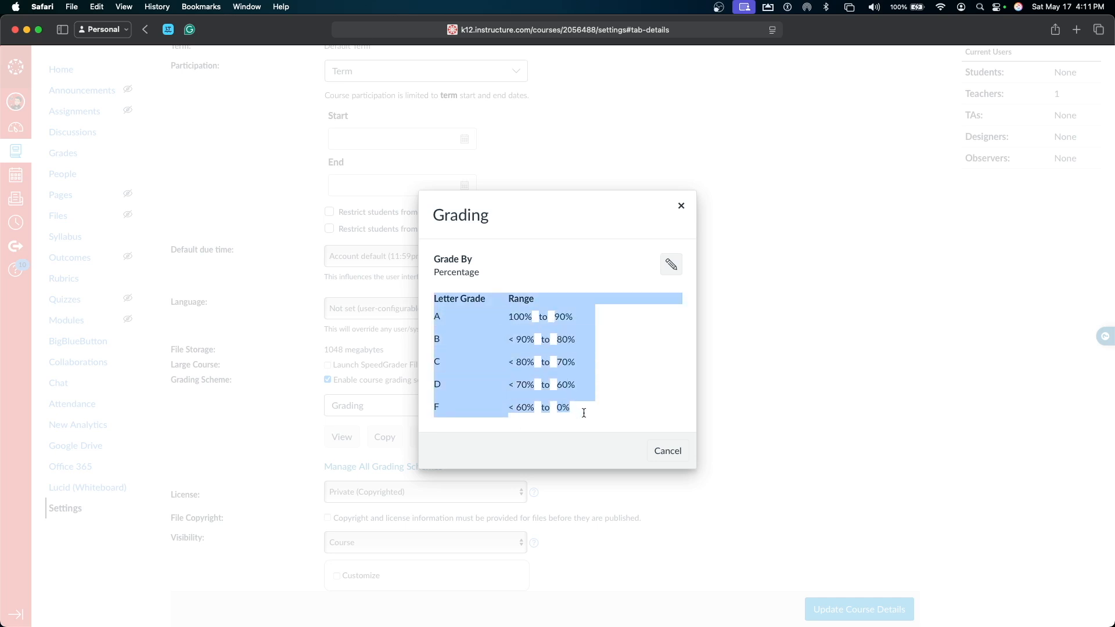
pyautogui.click(584, 413)
pyautogui.moveTo(511, 343); pyautogui.dragTo(584, 344)
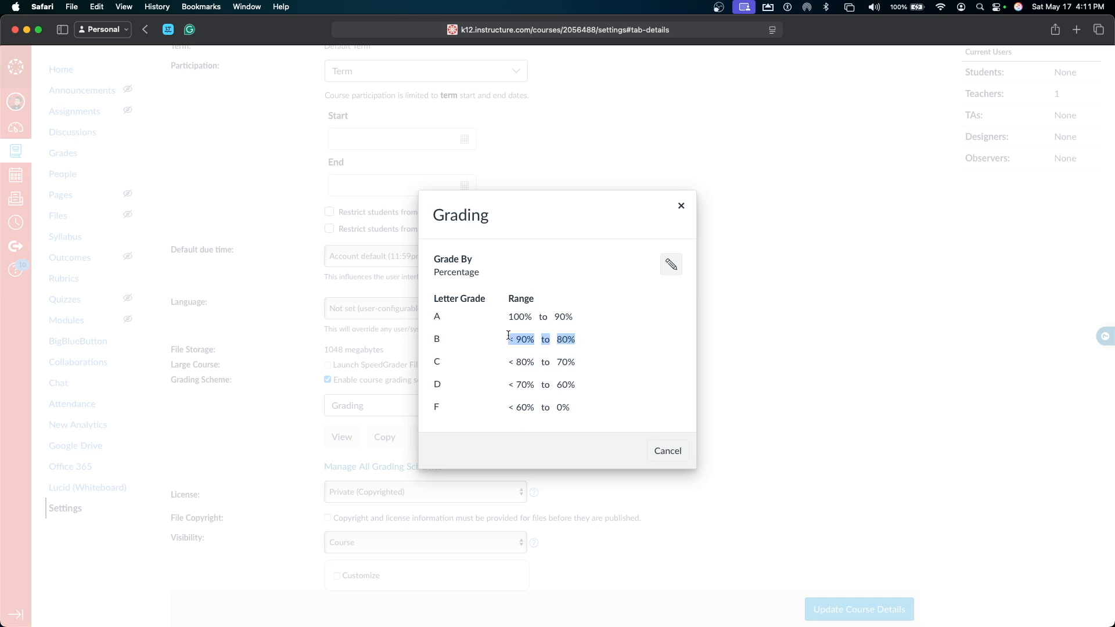
pyautogui.doubleClick(439, 337)
pyautogui.moveTo(435, 361); pyautogui.dragTo(599, 360)
pyautogui.click(598, 360)
pyautogui.click(668, 451)
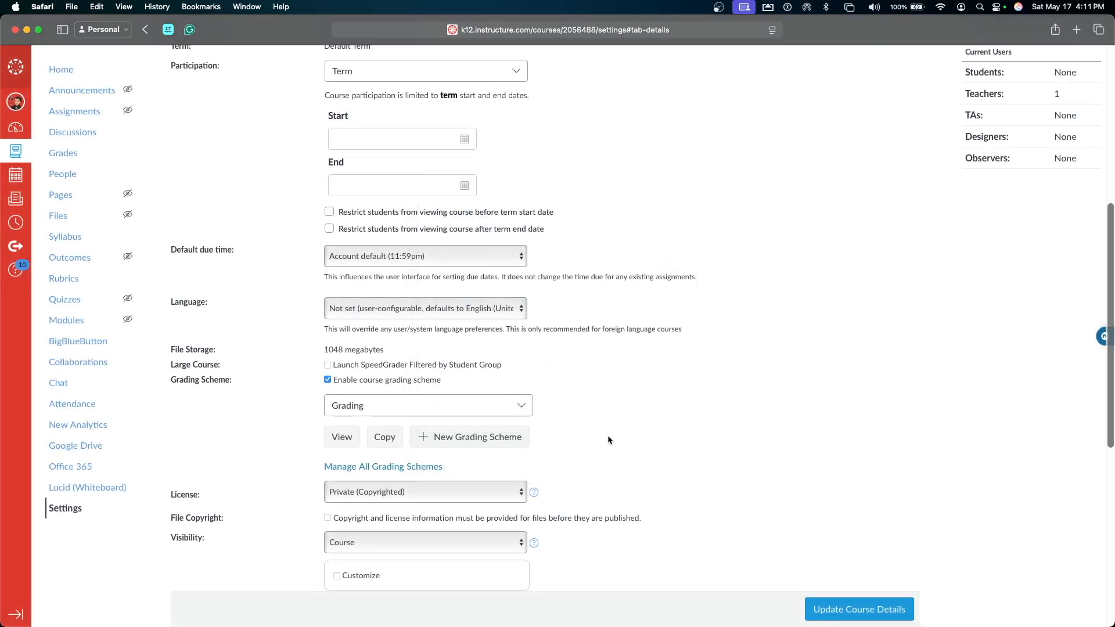
# Update the course details and check the selected course grading scheme.
pyautogui.click(818, 608)
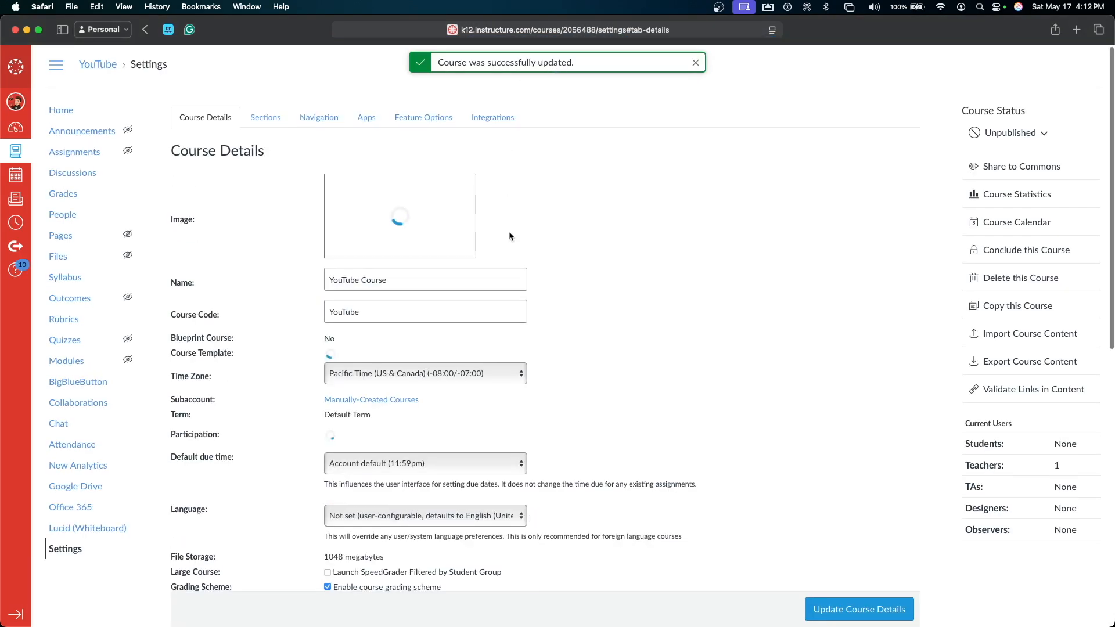
pyautogui.scroll(-10, 509, 231)
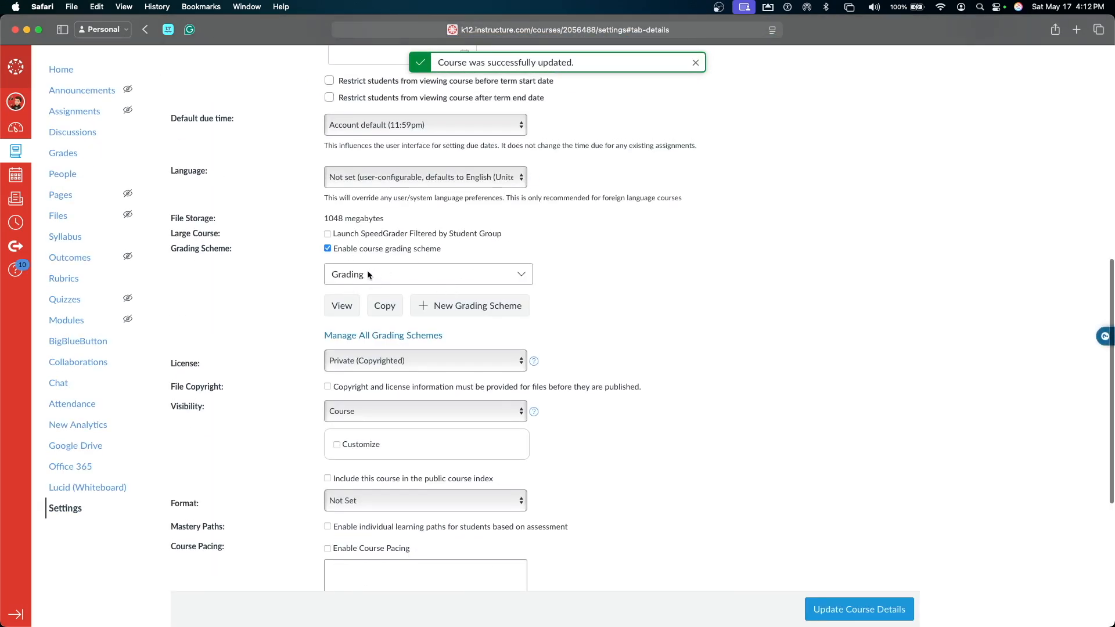
# Examine the course's License choices and the remaining options at the end of the course details.
pyautogui.scroll(-3, 423, 300)
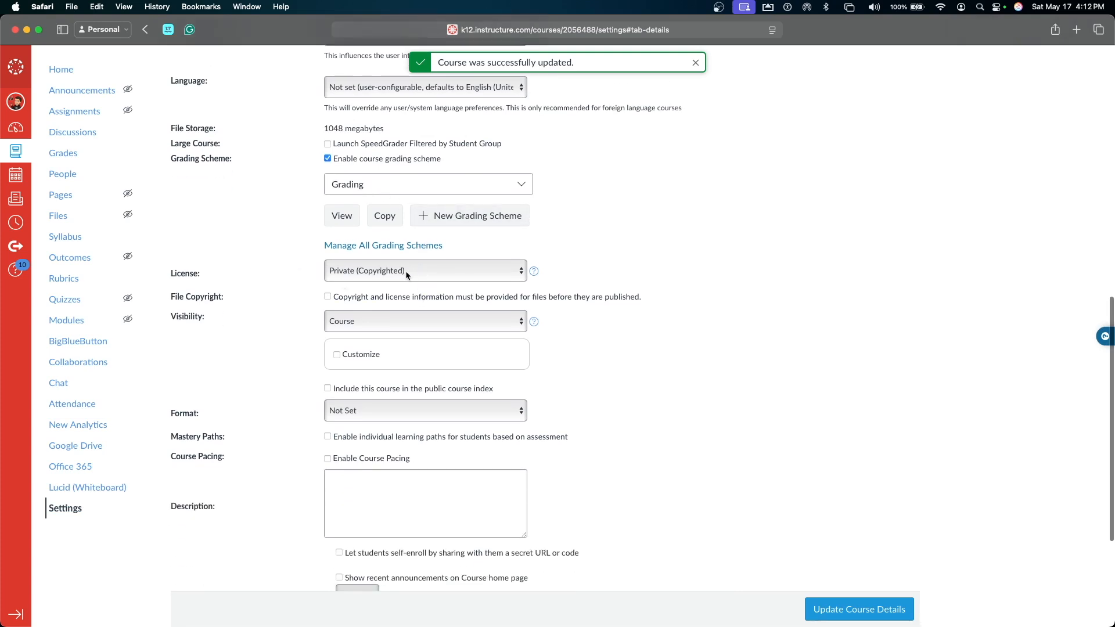
pyautogui.click(416, 273)
pyautogui.click(598, 242)
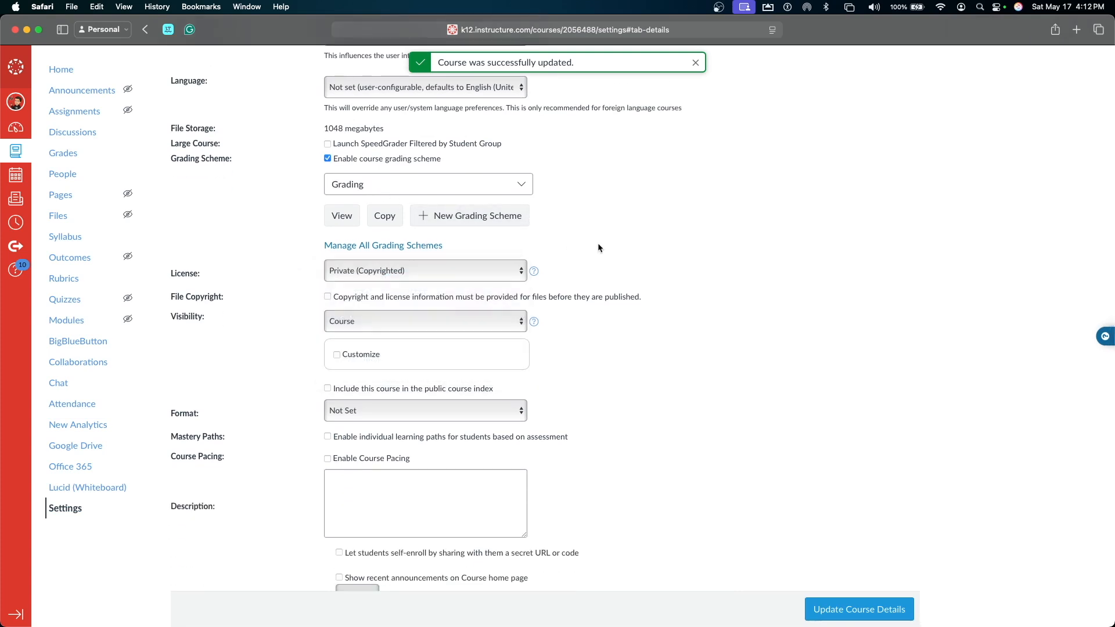
pyautogui.click(575, 264)
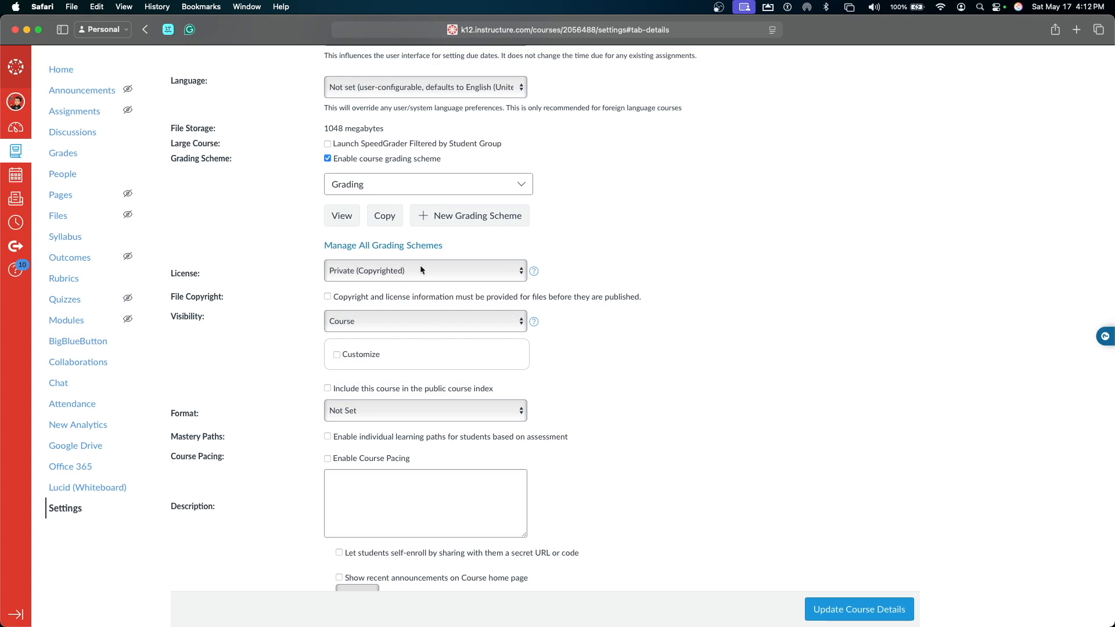
pyautogui.scroll(-7, 298, 389)
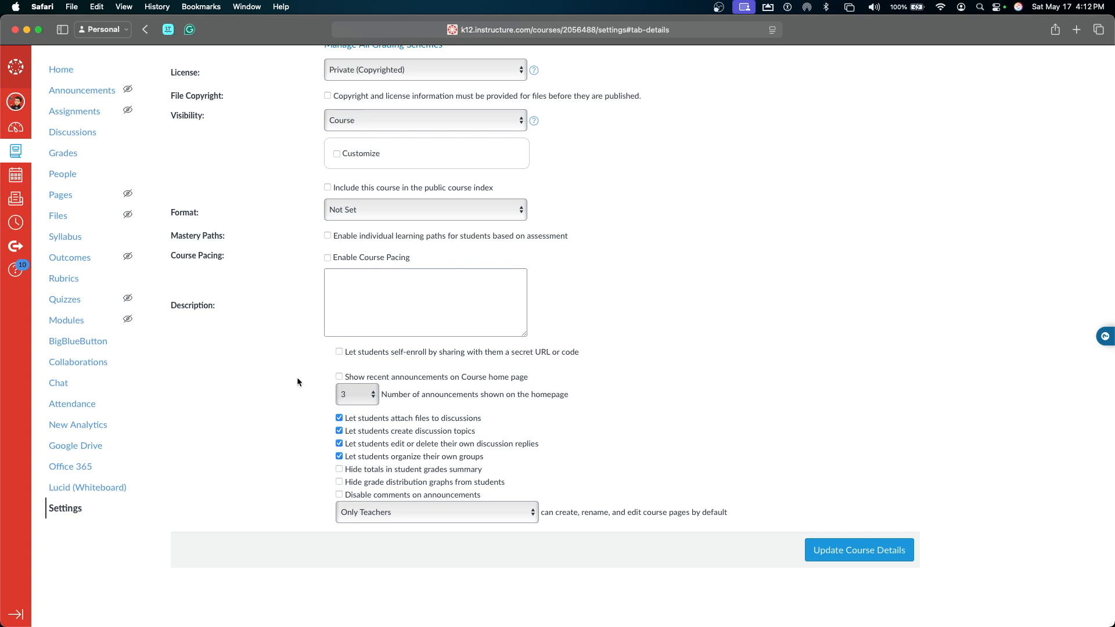
# Turn student self-enrollment on and back off, and enable showing recent announcements on the Course home page.
pyautogui.click(340, 353)
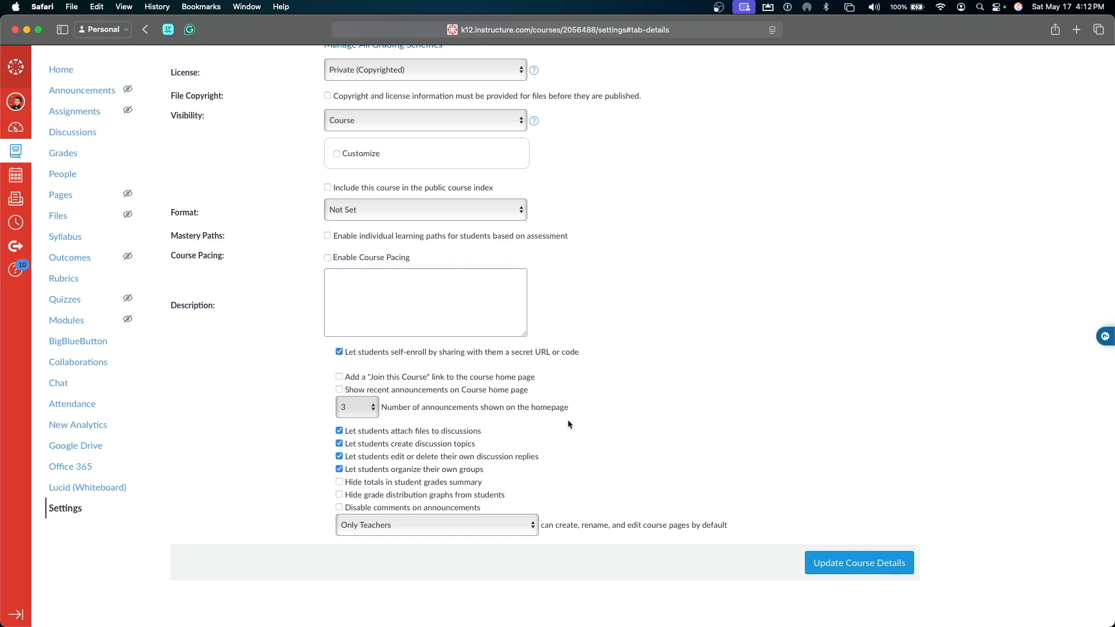
pyautogui.click(339, 352)
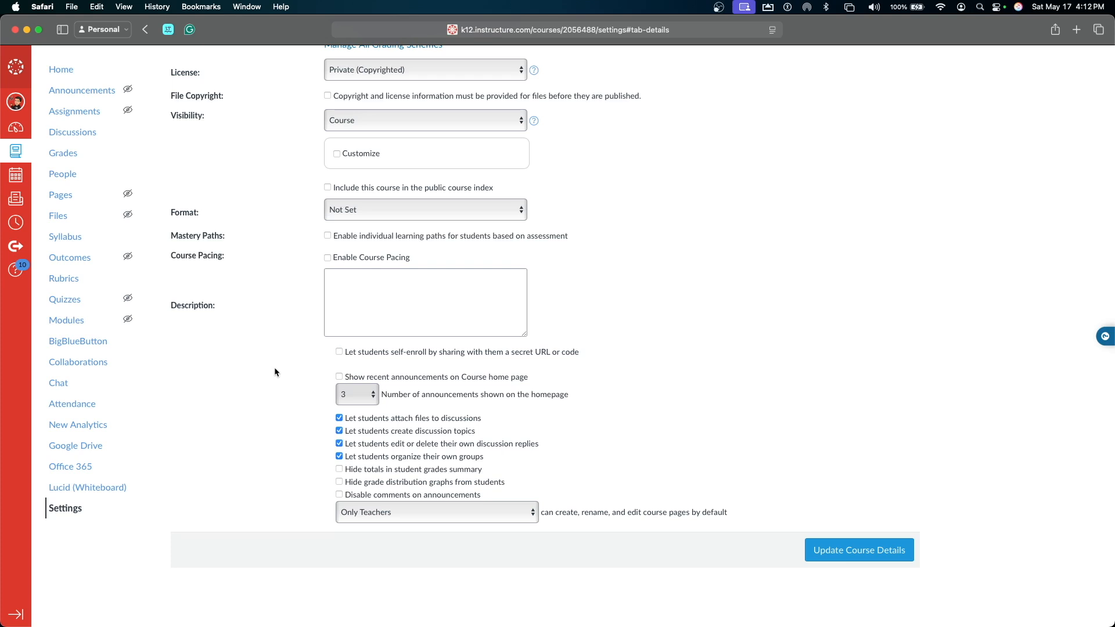
pyautogui.click(341, 379)
pyautogui.scroll(2, 191, 277)
pyautogui.scroll(-2, 191, 276)
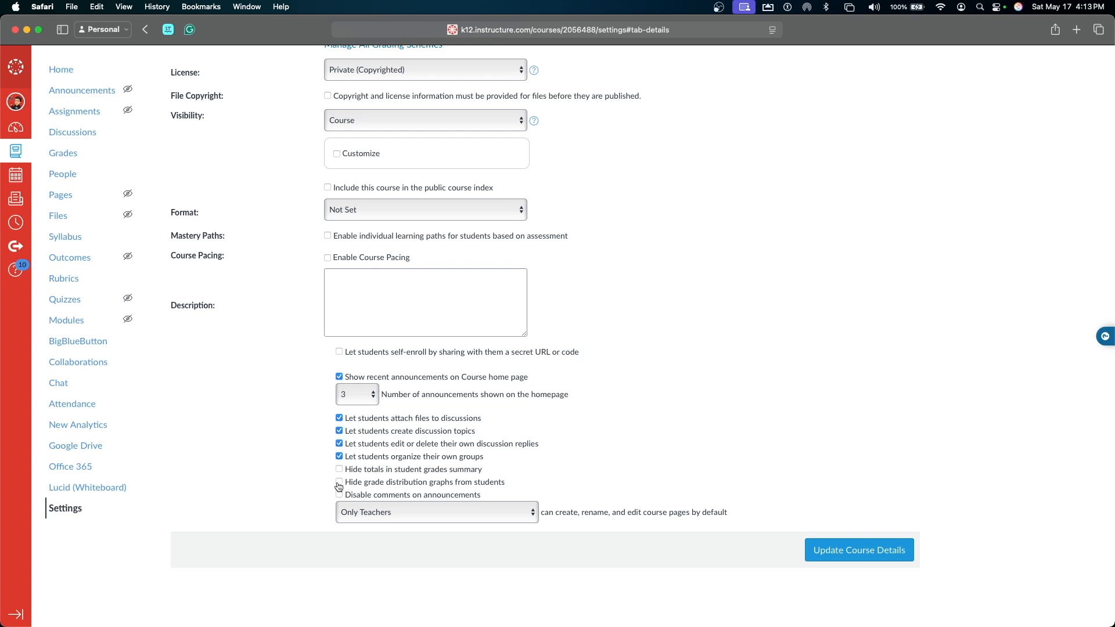
# Hide grade distribution graphs from students and update the course details.
pyautogui.moveTo(346, 483); pyautogui.dragTo(540, 481)
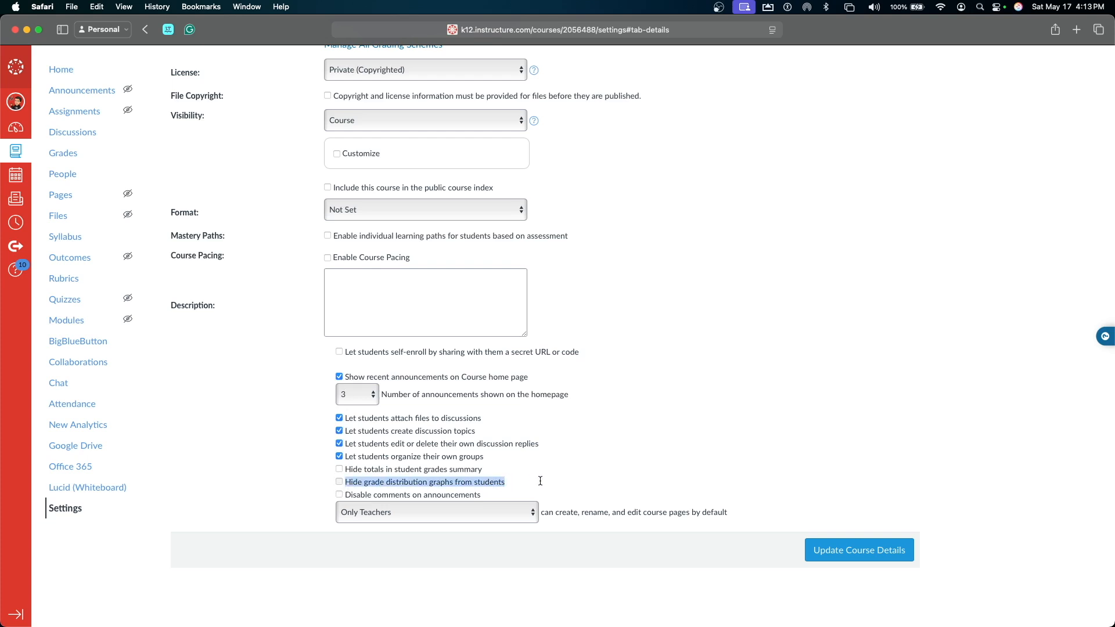
pyautogui.click(219, 474)
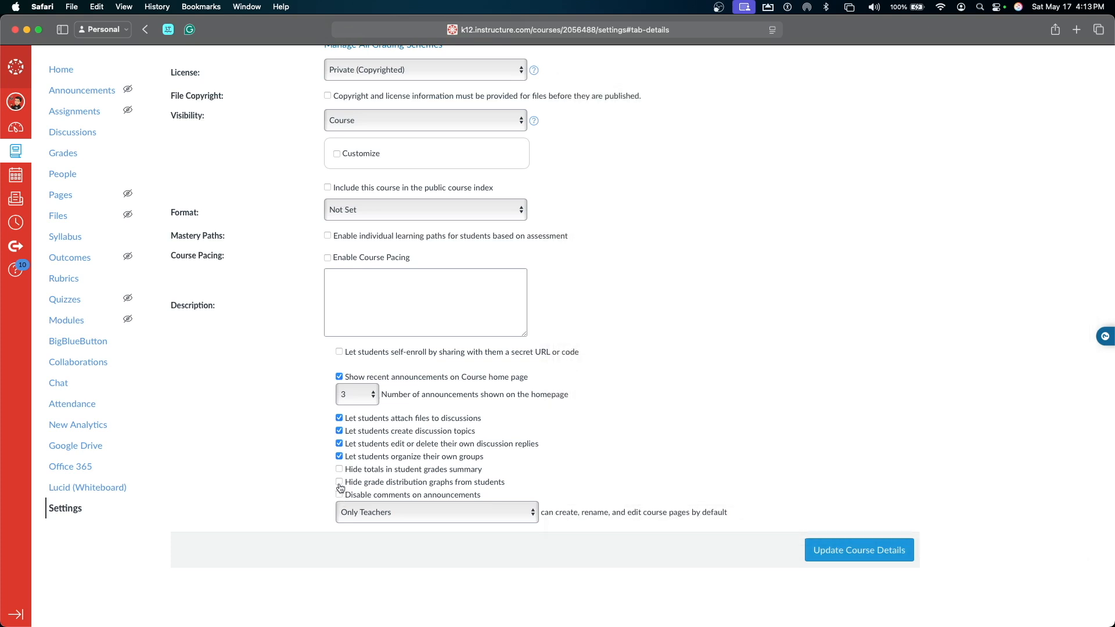
pyautogui.click(339, 482)
pyautogui.click(813, 549)
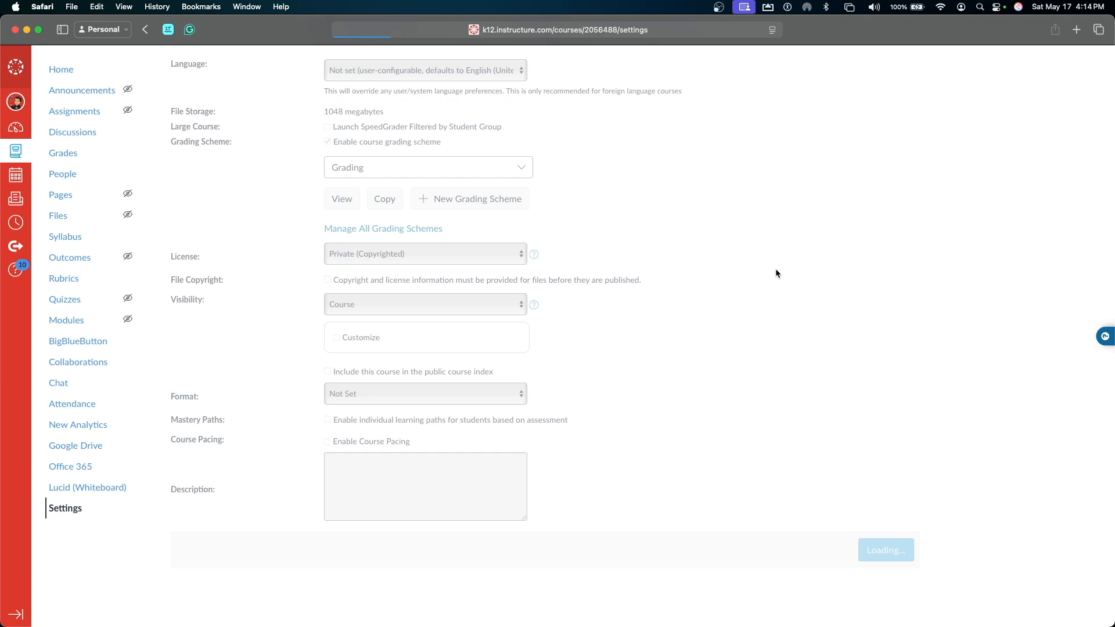
# View the course's sections settings and try to add a new section with a blank name.
pyautogui.click(273, 120)
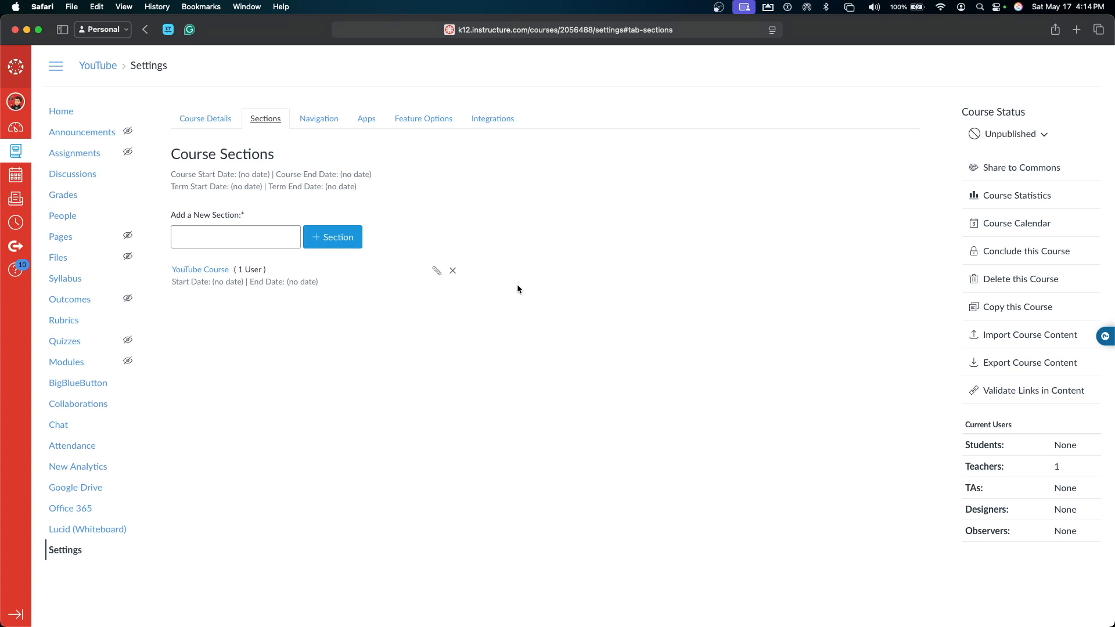
pyautogui.click(340, 241)
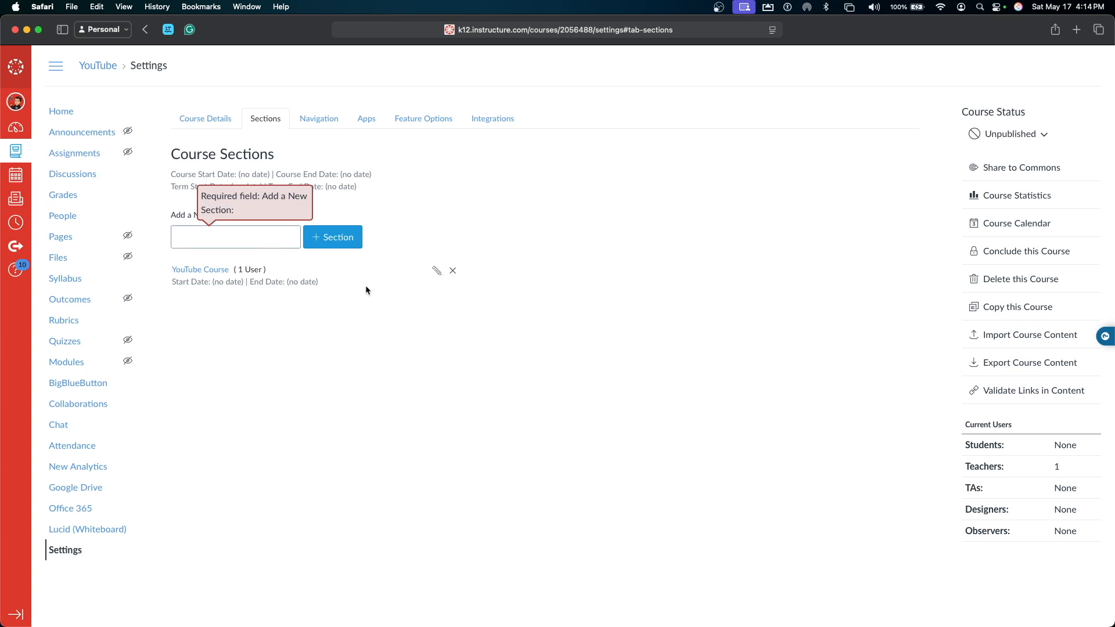
# Disable the People item in the course navigation settings and check it among the items hidden from students.
pyautogui.click(319, 118)
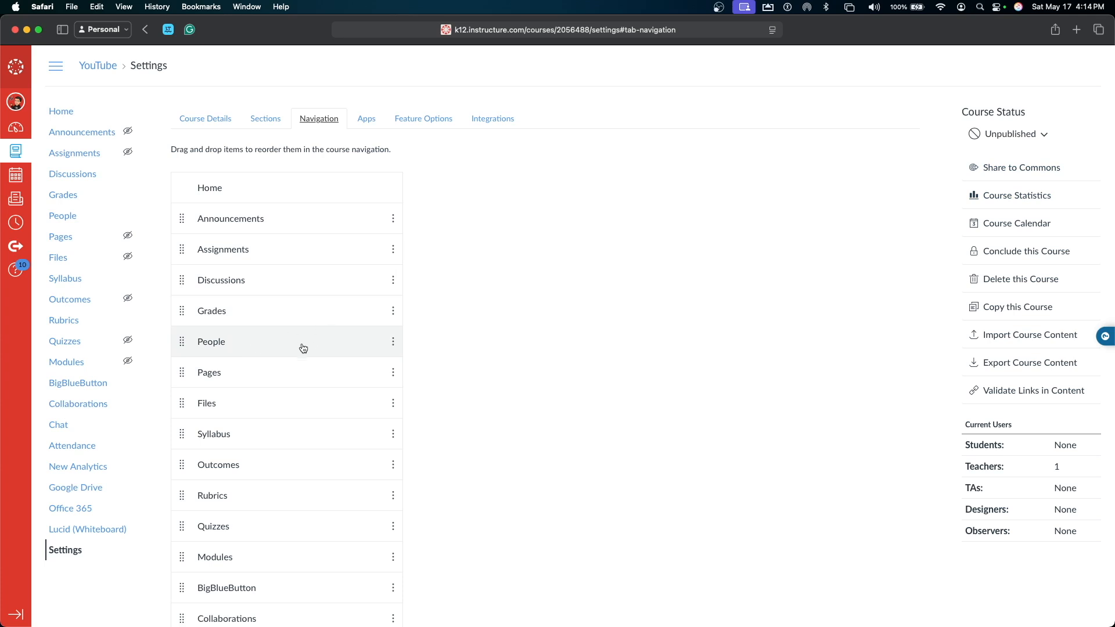
pyautogui.click(393, 343)
pyautogui.click(388, 286)
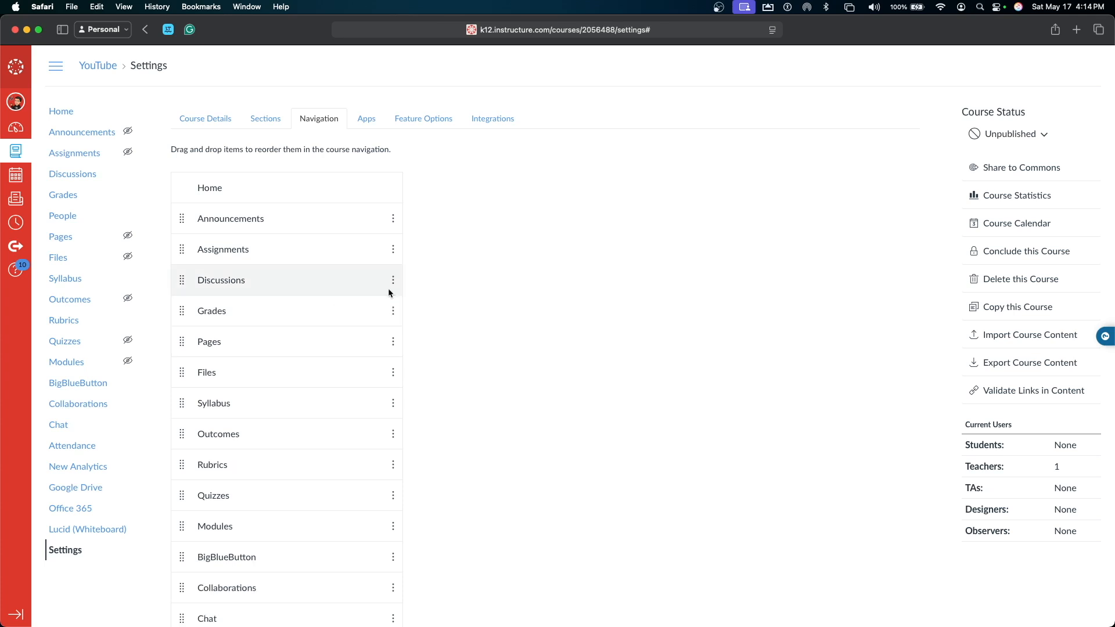
pyautogui.moveTo(172, 469); pyautogui.dragTo(305, 525)
pyautogui.click(317, 564)
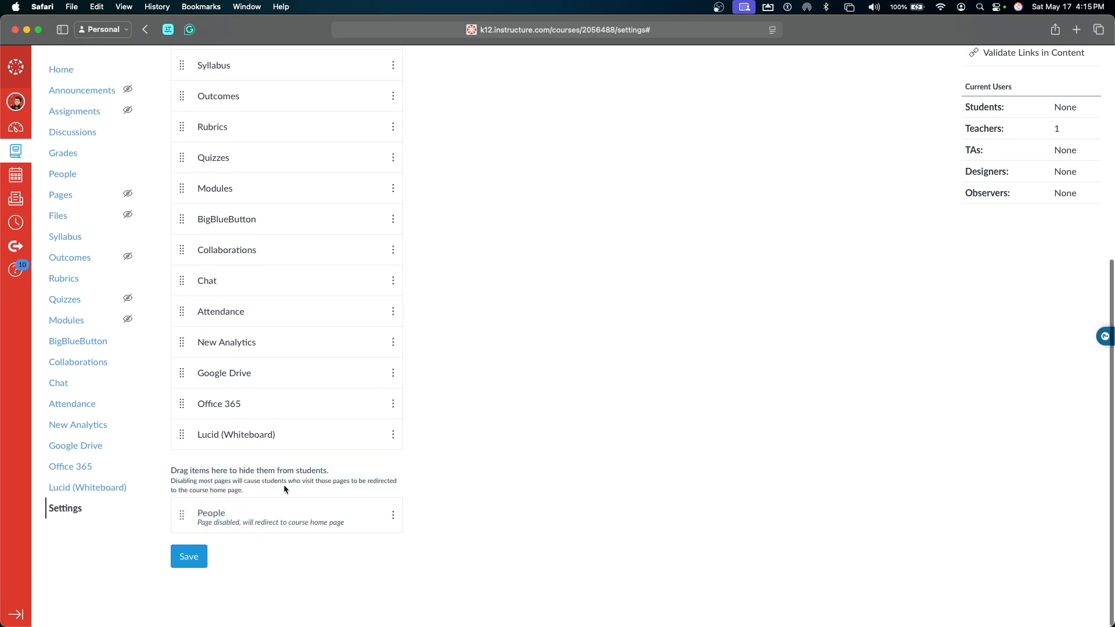
pyautogui.scroll(10, 283, 485)
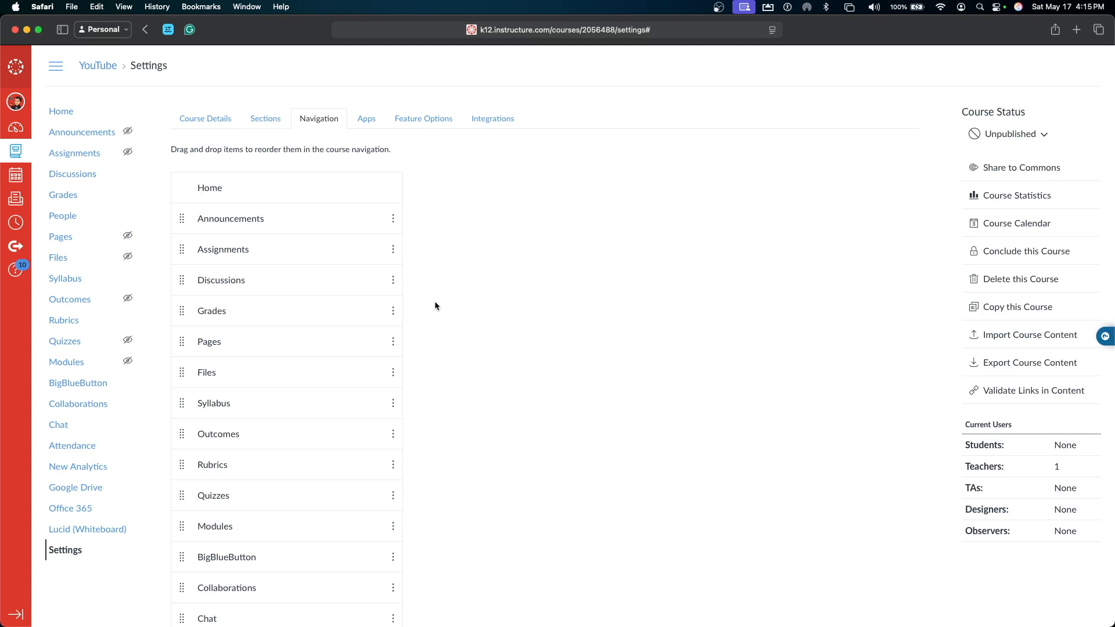
# Disable the Files item in the course navigation and check the list of hidden items.
pyautogui.click(393, 372)
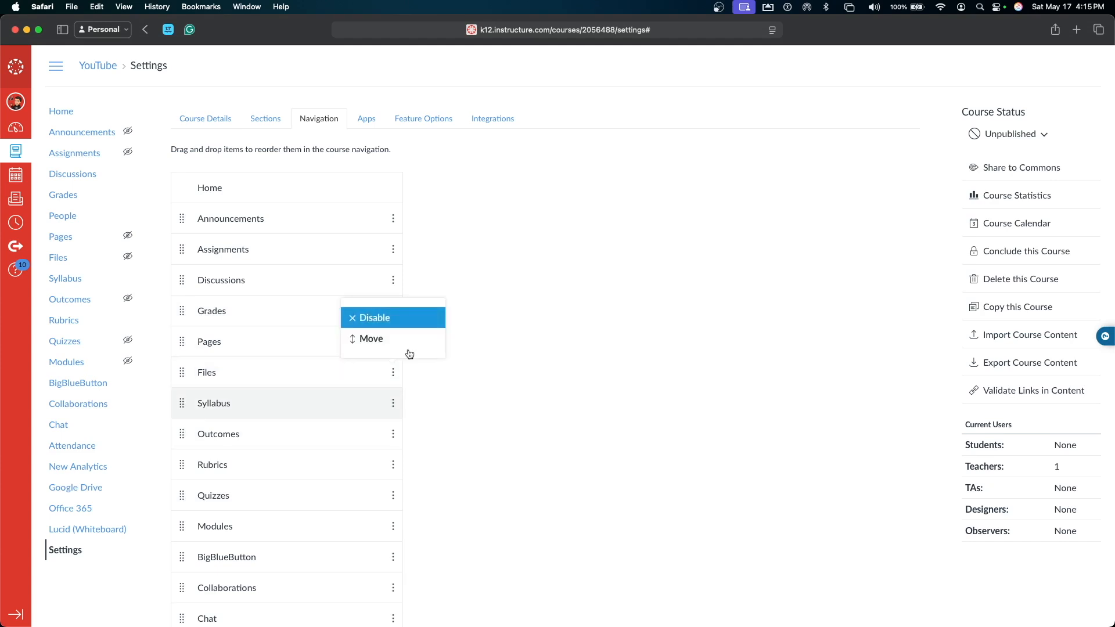
pyautogui.click(420, 321)
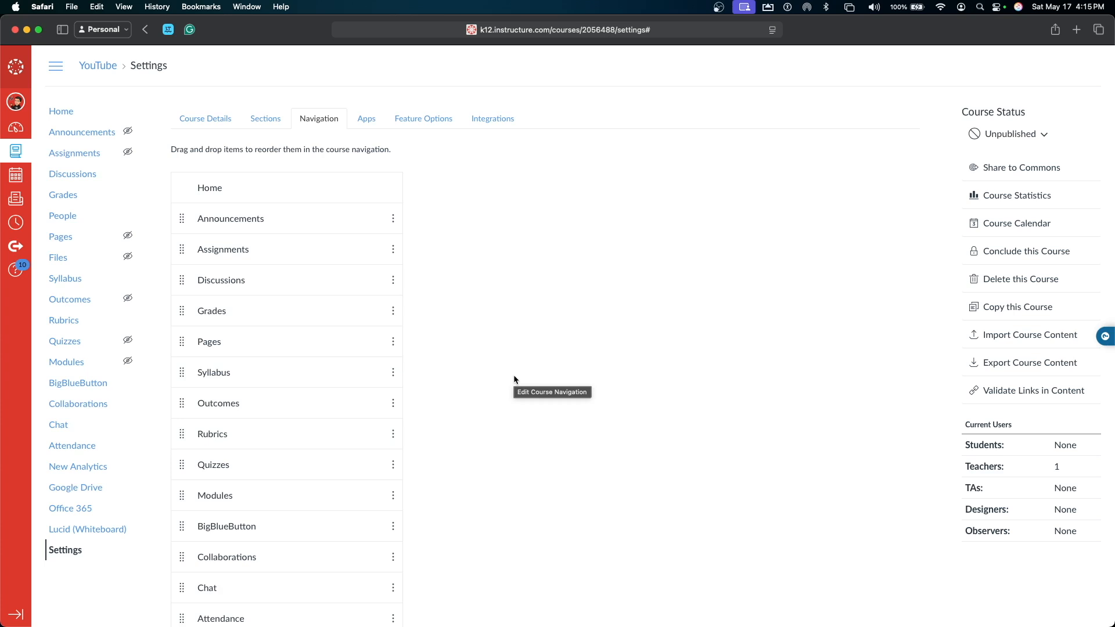
pyautogui.scroll(-10, 472, 412)
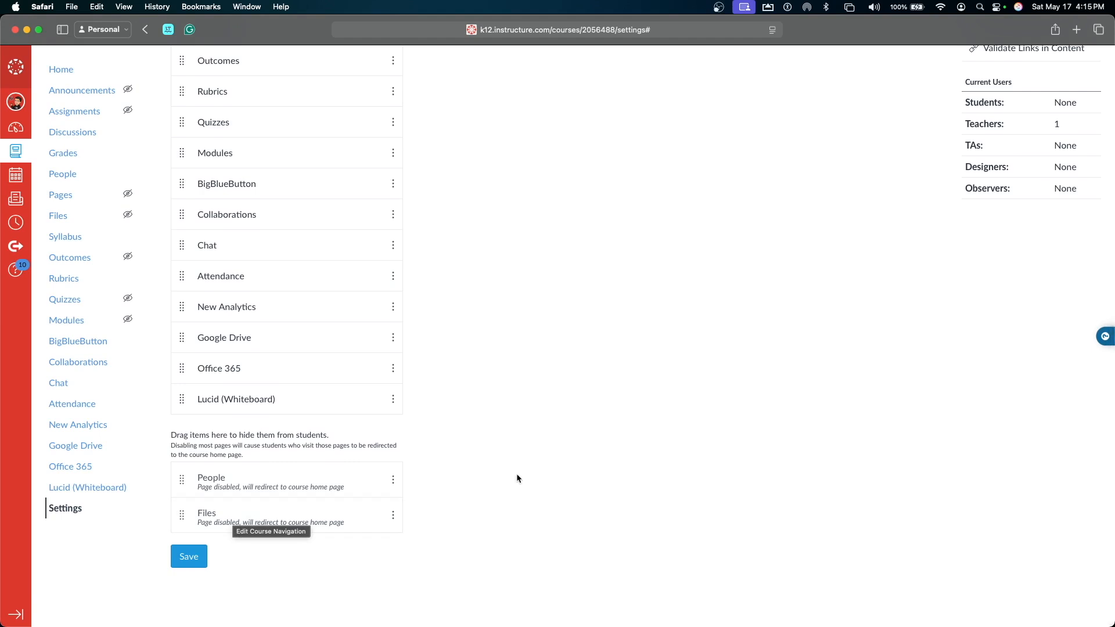
pyautogui.scroll(6, 559, 419)
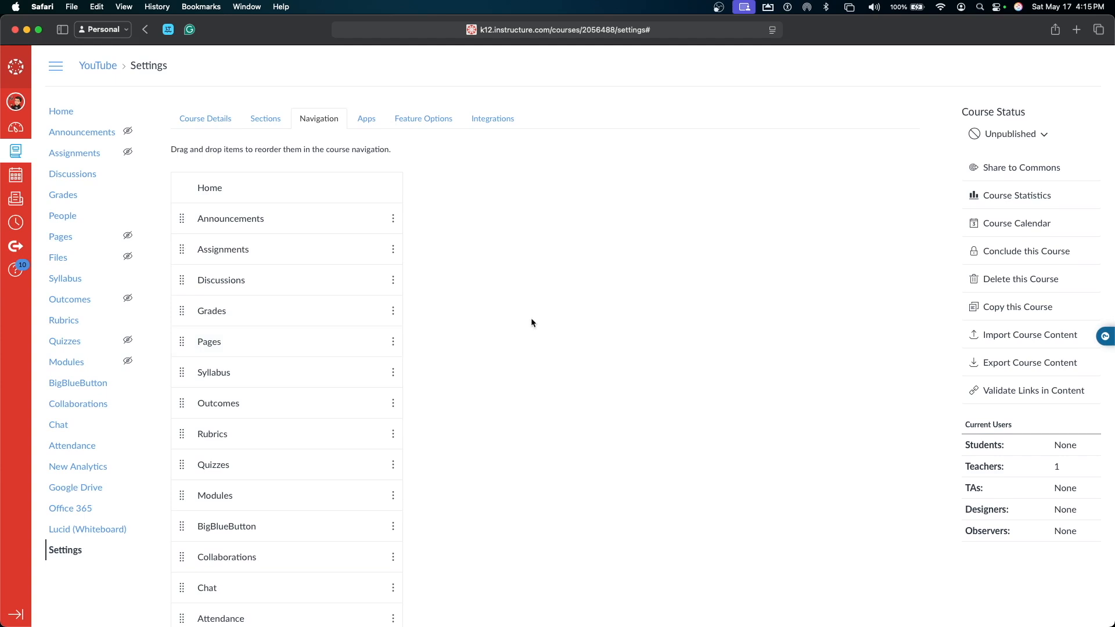
# Disable the Outcomes and Rubrics items in the course navigation.
pyautogui.scroll(-3, 530, 321)
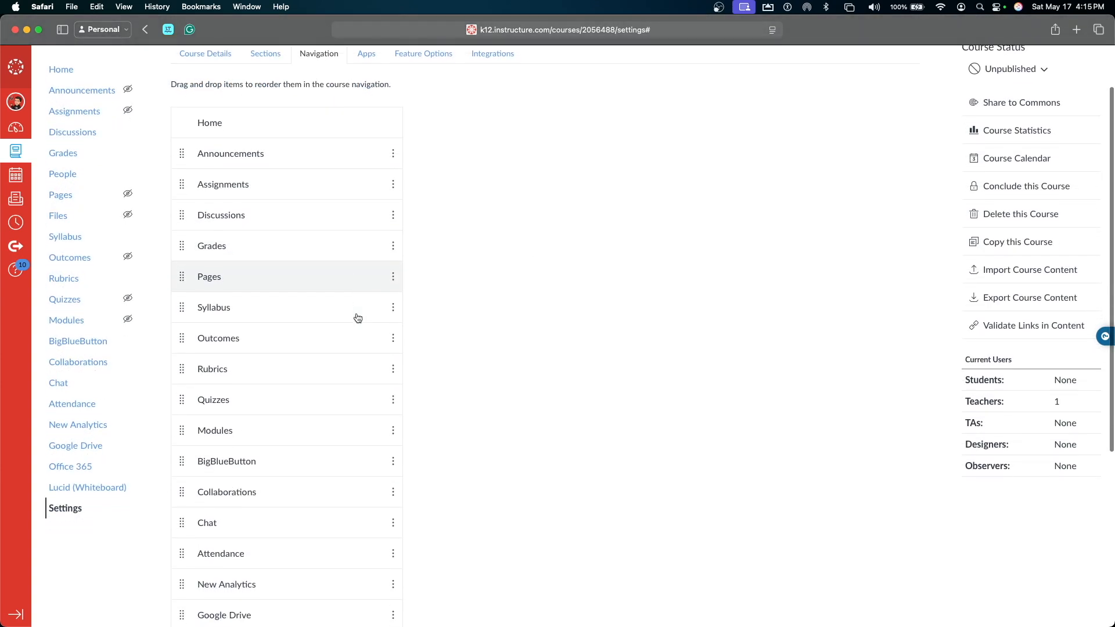
pyautogui.click(392, 328)
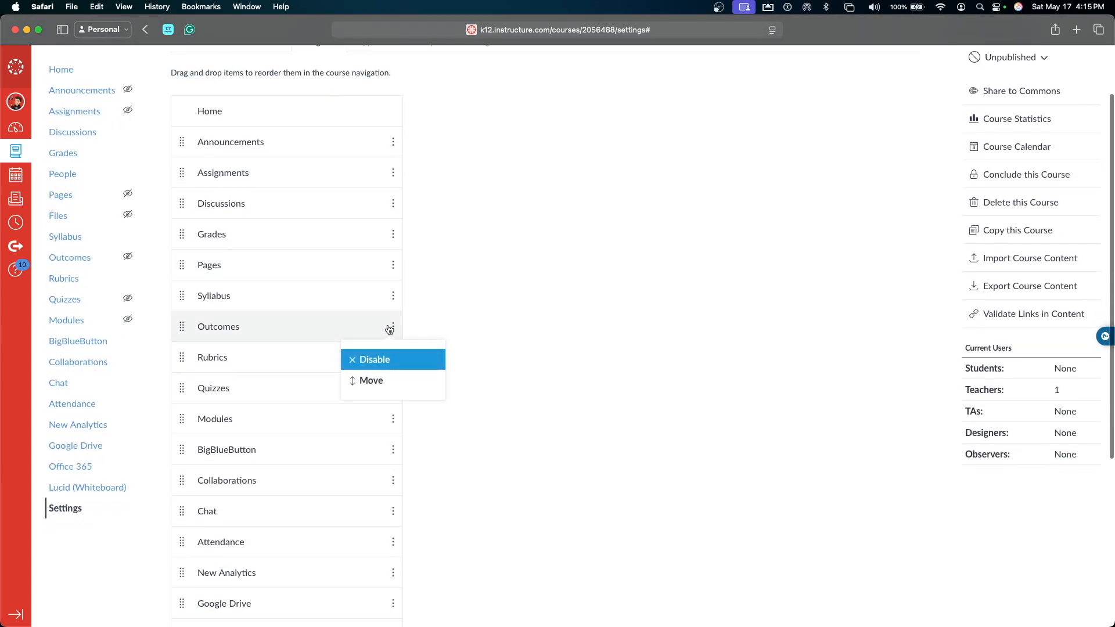
pyautogui.click(389, 357)
pyautogui.scroll(-3, 370, 500)
pyautogui.click(393, 288)
pyautogui.click(395, 321)
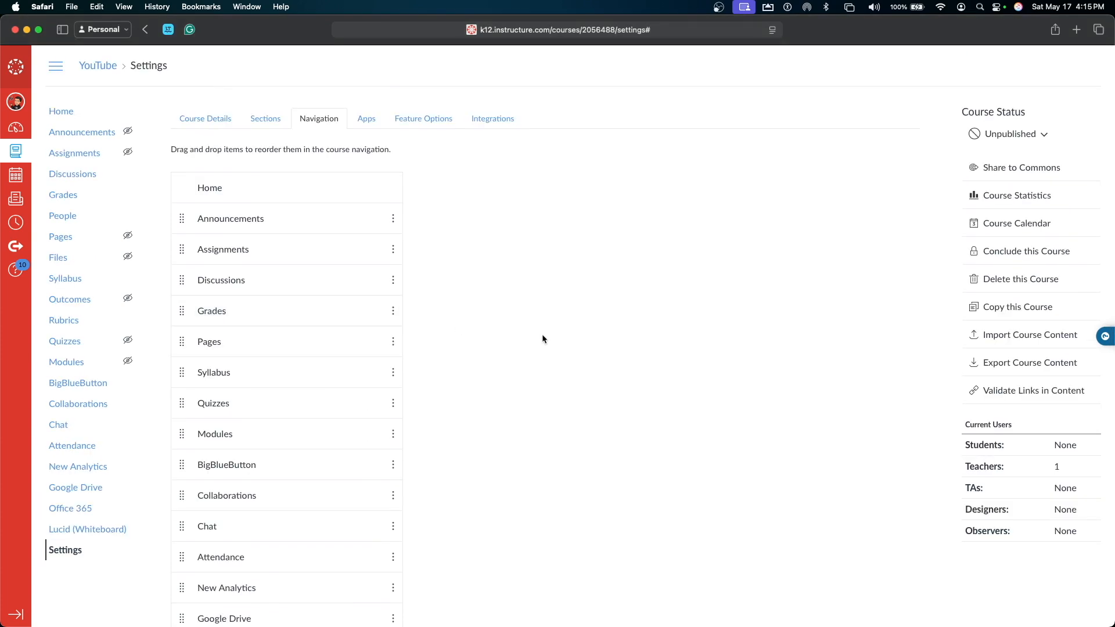
# Disable the BigBlueButton and Collaborations items in the course navigation.
pyautogui.scroll(-3, 542, 340)
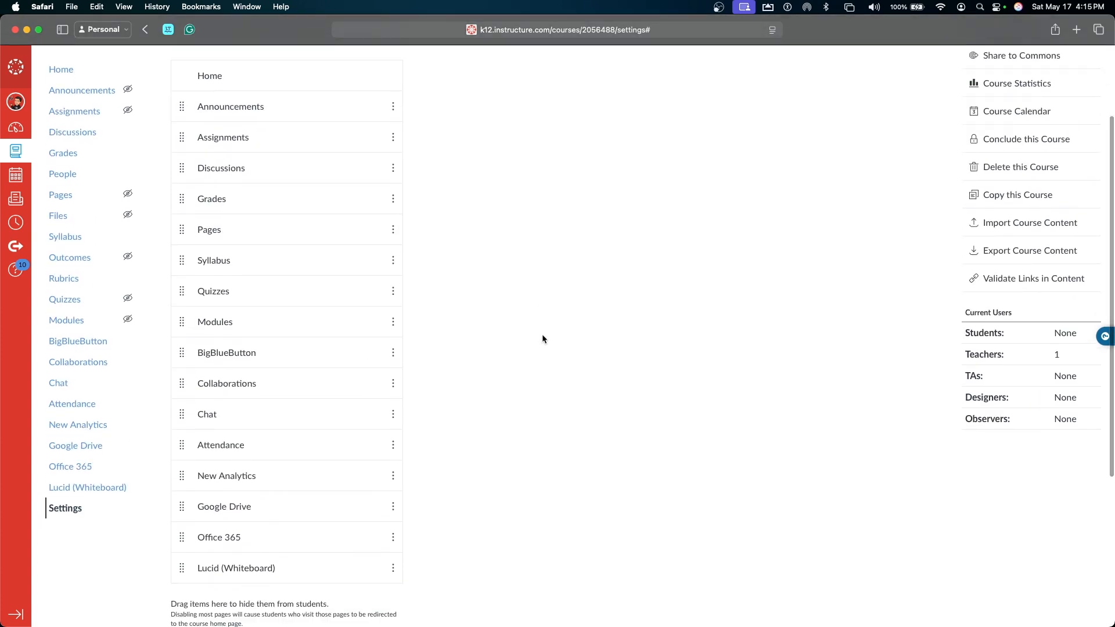
pyautogui.click(393, 319)
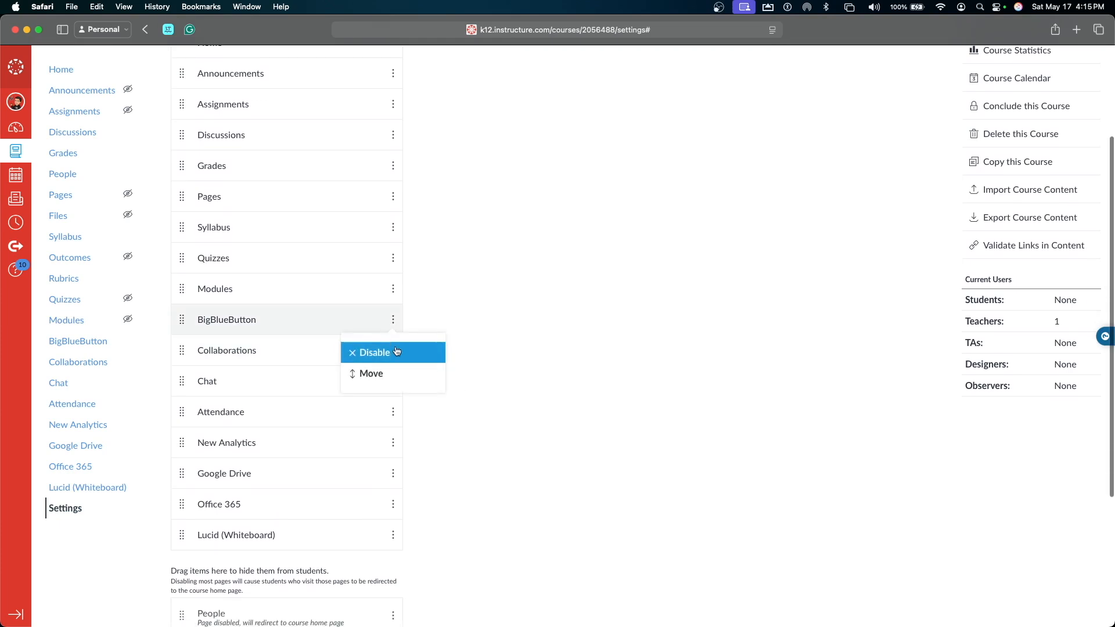
pyautogui.click(398, 354)
pyautogui.scroll(-3, 383, 453)
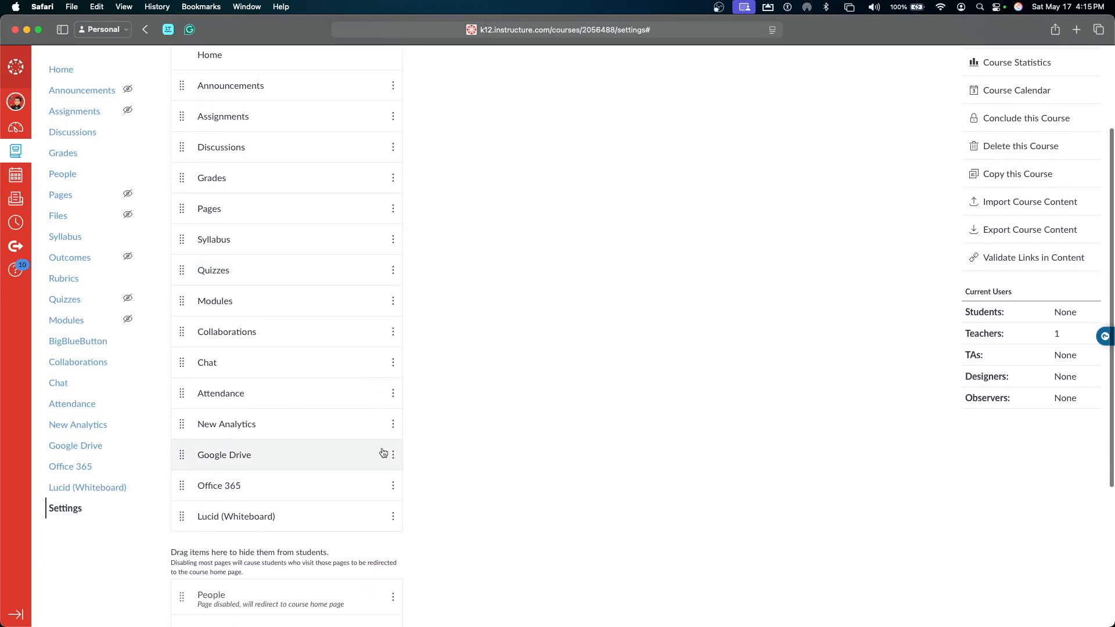
pyautogui.click(393, 335)
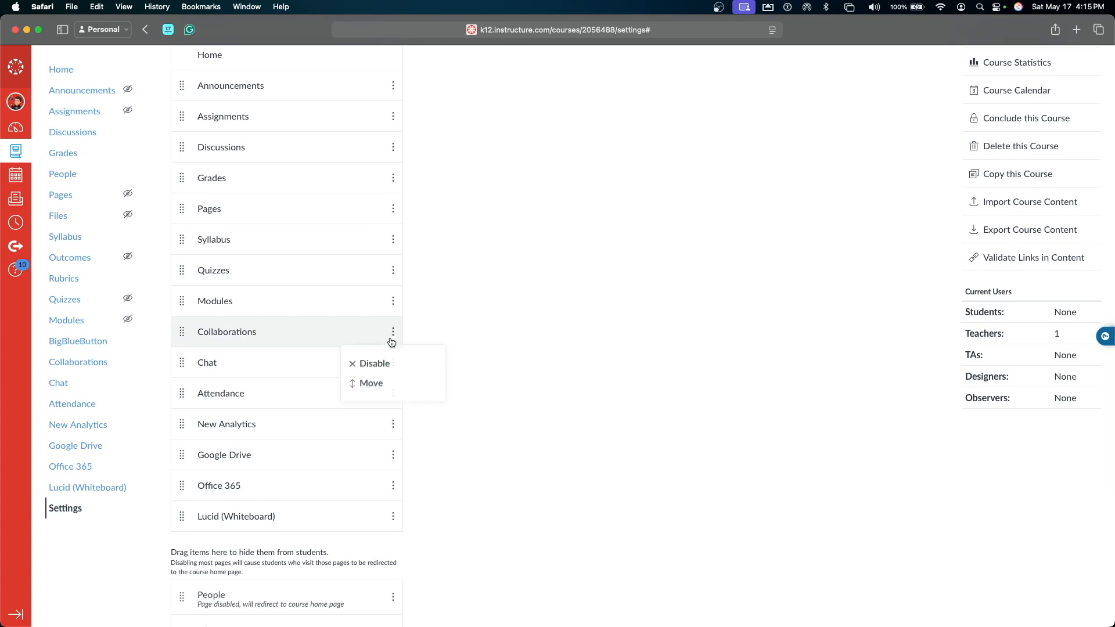
pyautogui.scroll(-4, 393, 338)
pyautogui.scroll(4, 393, 339)
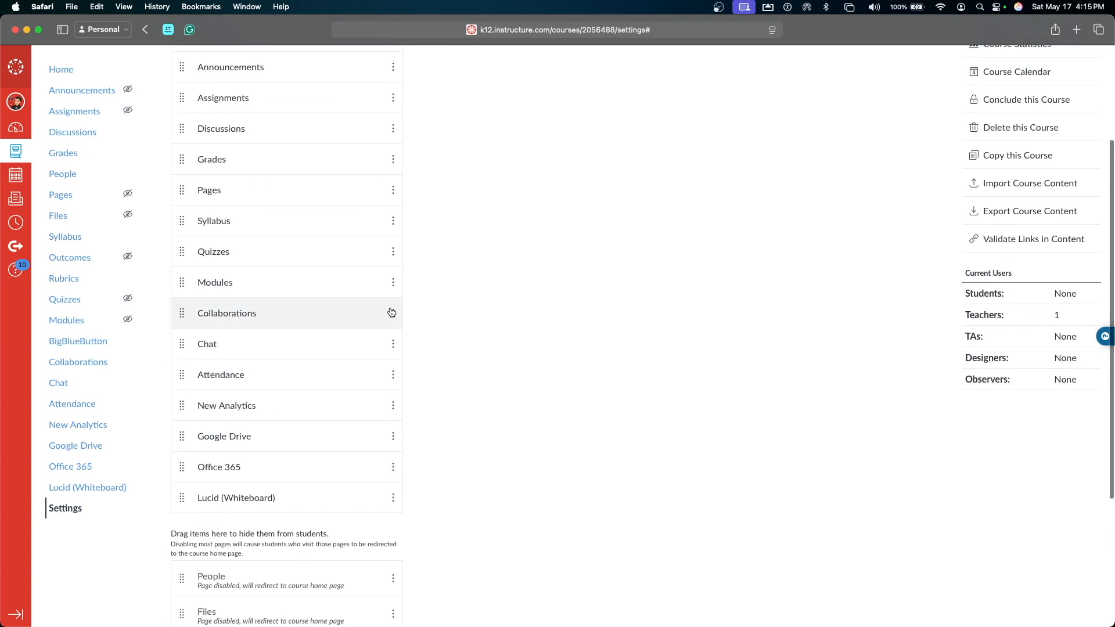
pyautogui.click(393, 314)
pyautogui.click(393, 346)
# Disable the Chat and Lucid (Whiteboard) items in the course navigation.
pyautogui.scroll(-6, 393, 346)
pyautogui.scroll(3, 224, 321)
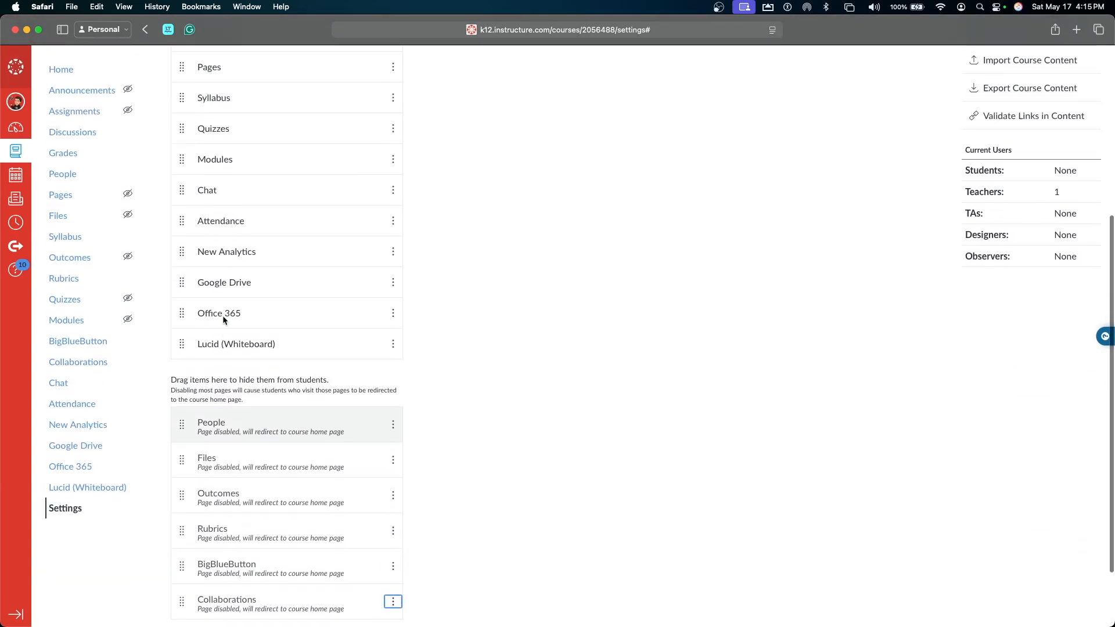
pyautogui.click(394, 222)
pyautogui.click(393, 251)
pyautogui.scroll(-3, 510, 274)
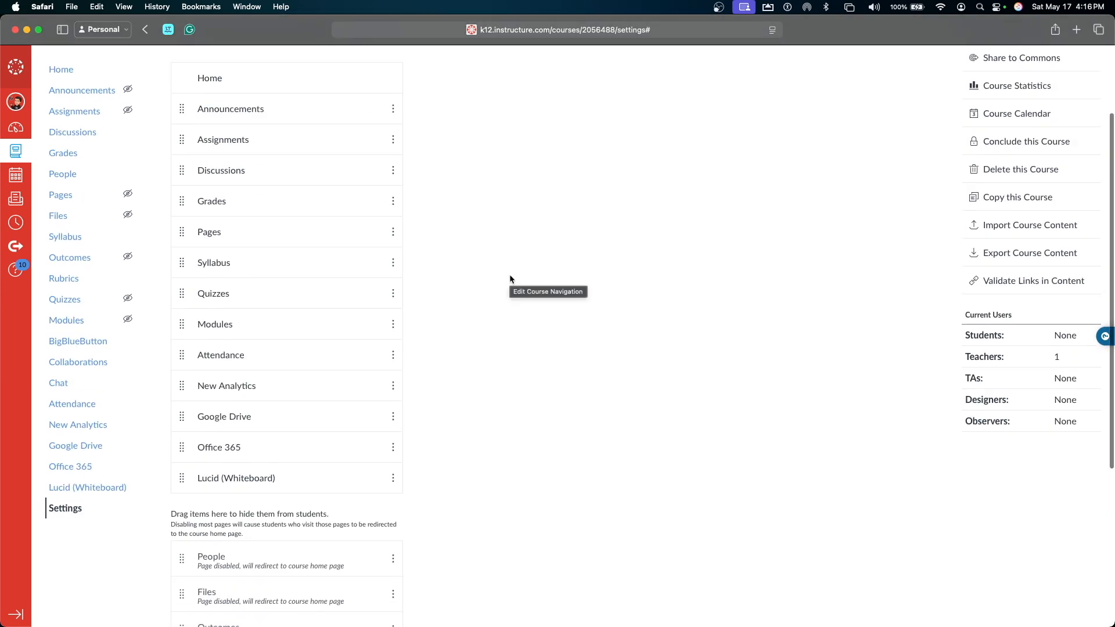
pyautogui.scroll(-2, 269, 377)
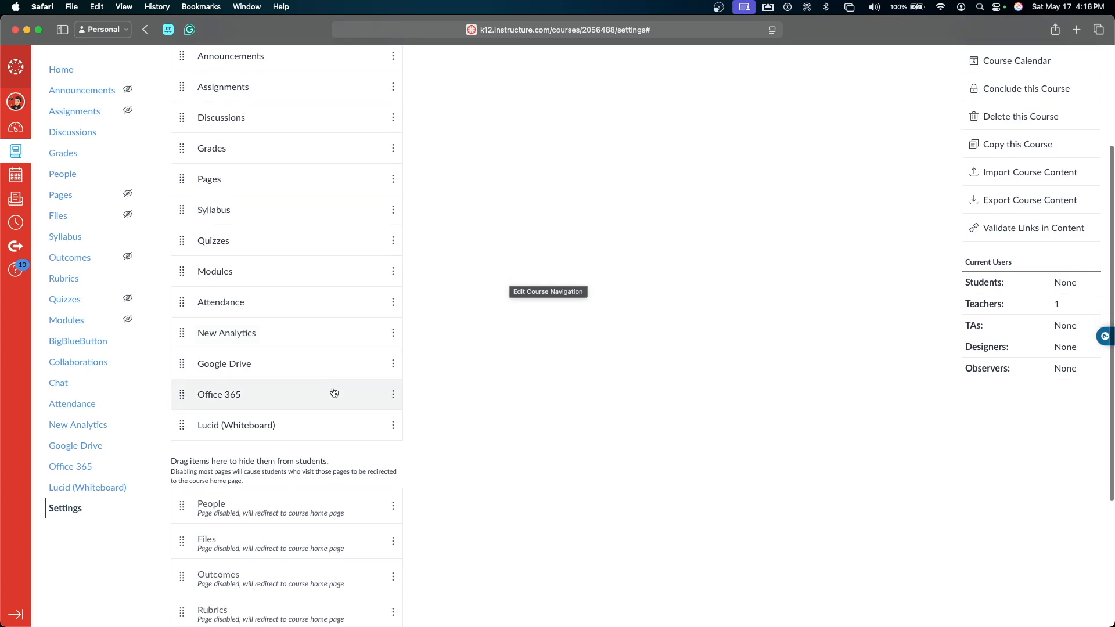
pyautogui.click(395, 429)
pyautogui.click(401, 370)
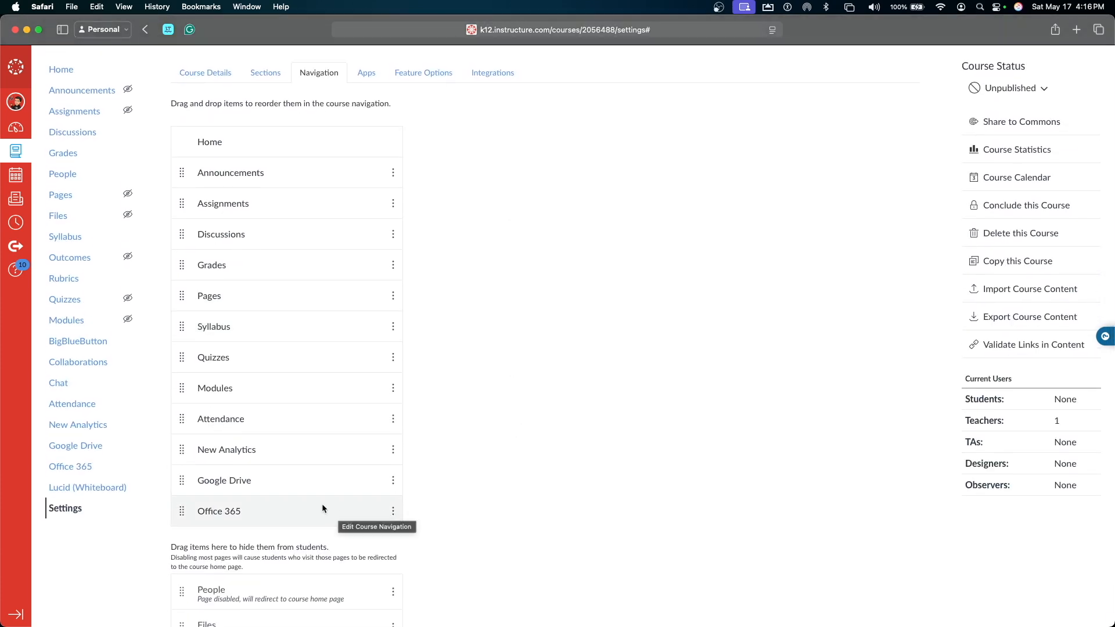
# Save the course navigation changes and check the visibility hints for Modules and Pages in the course menu.
pyautogui.scroll(-6, 472, 471)
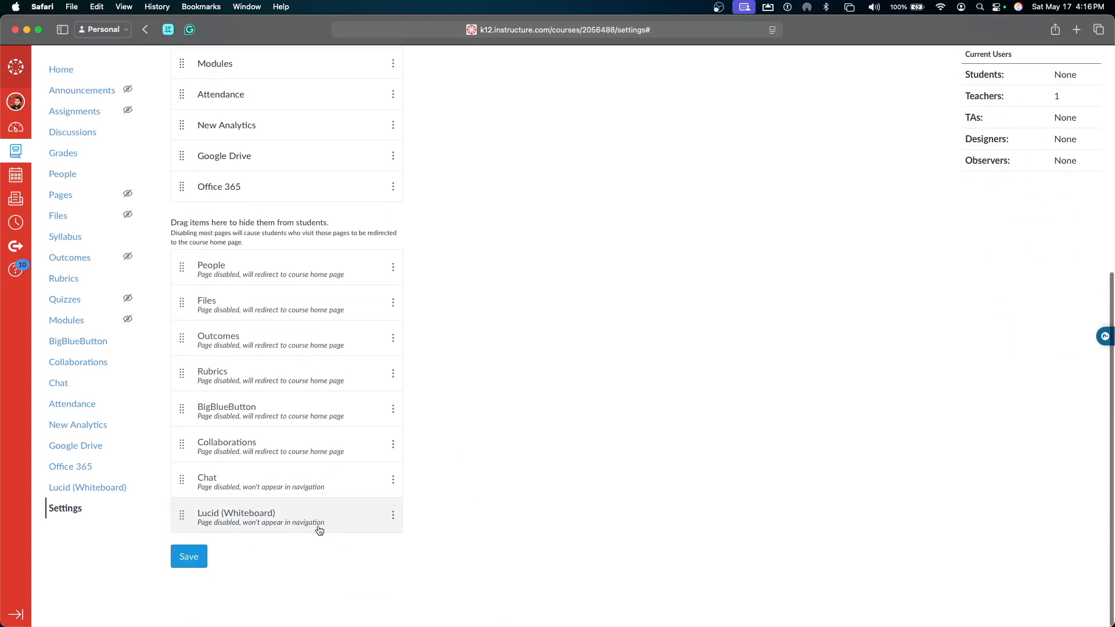
pyautogui.scroll(1, 507, 367)
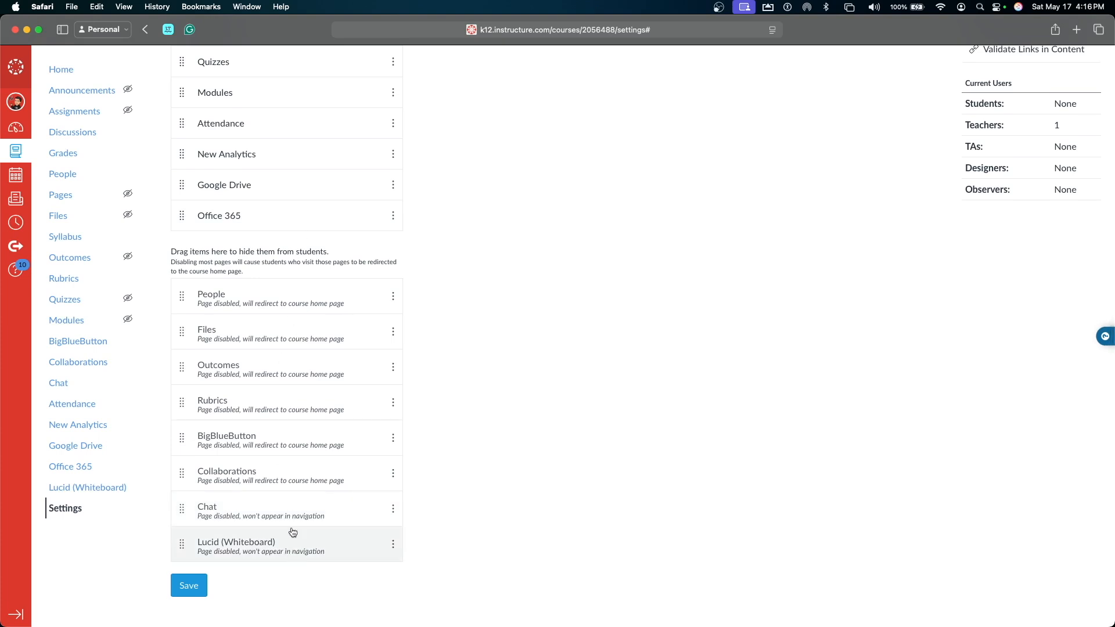
pyautogui.click(189, 586)
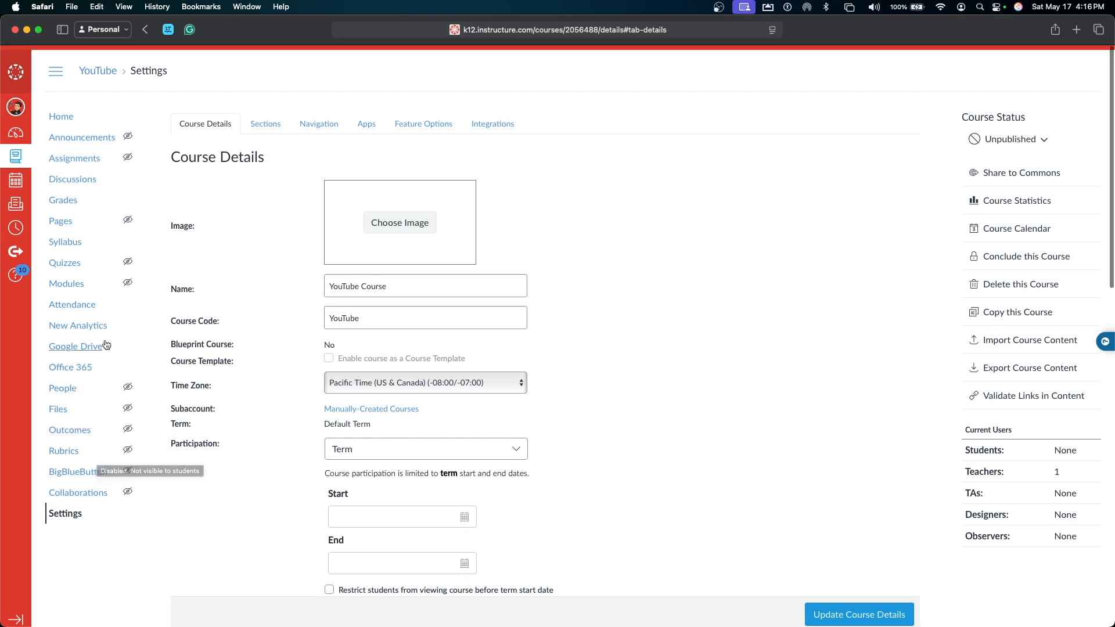
pyautogui.moveTo(131, 275)
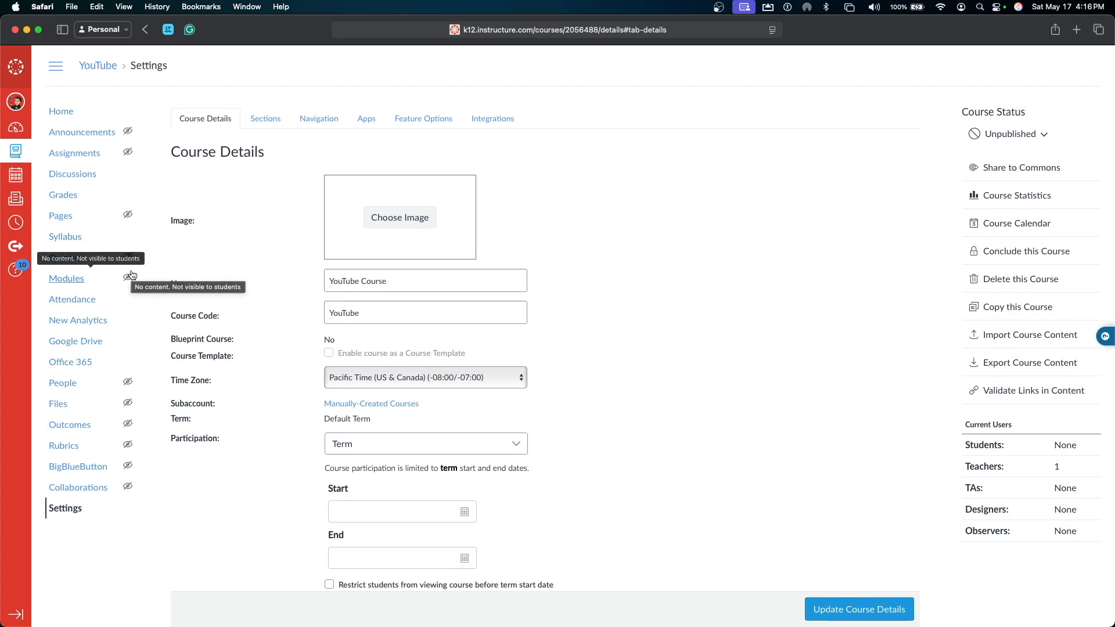
pyautogui.moveTo(127, 219)
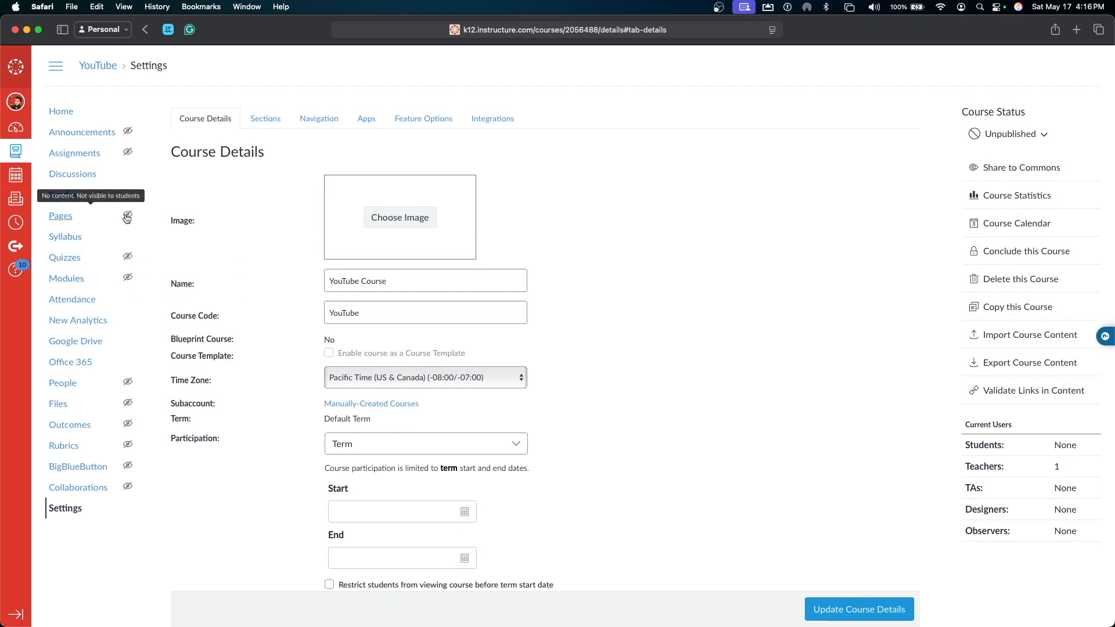
# Search the course's external apps for edpuzzle and open the Edpuzzle app's Add App form.
pyautogui.click(367, 118)
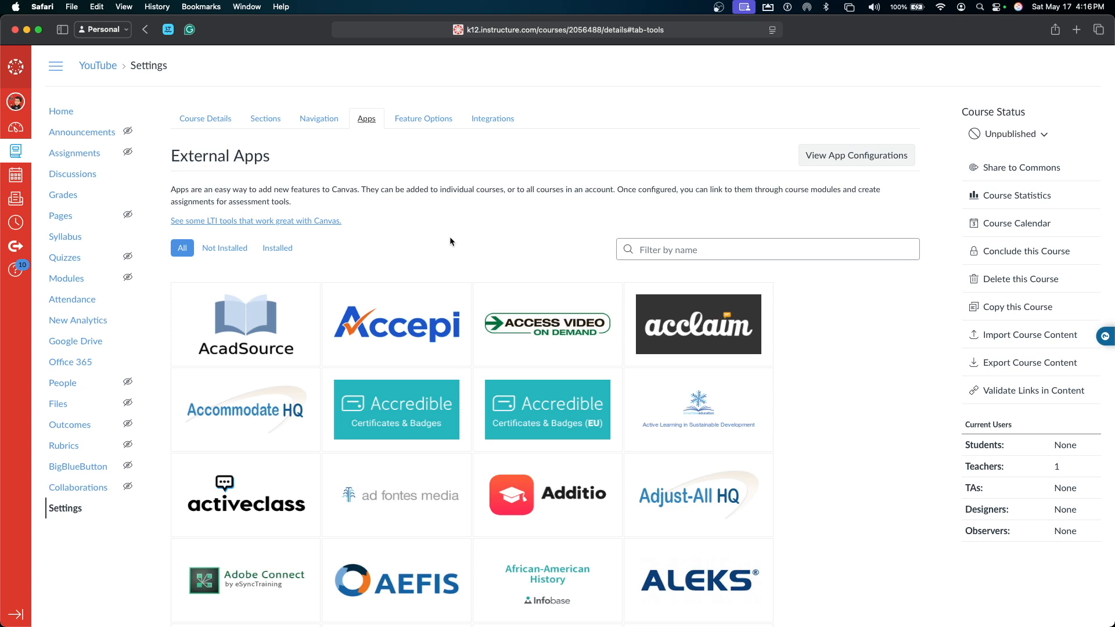
pyautogui.click(686, 251)
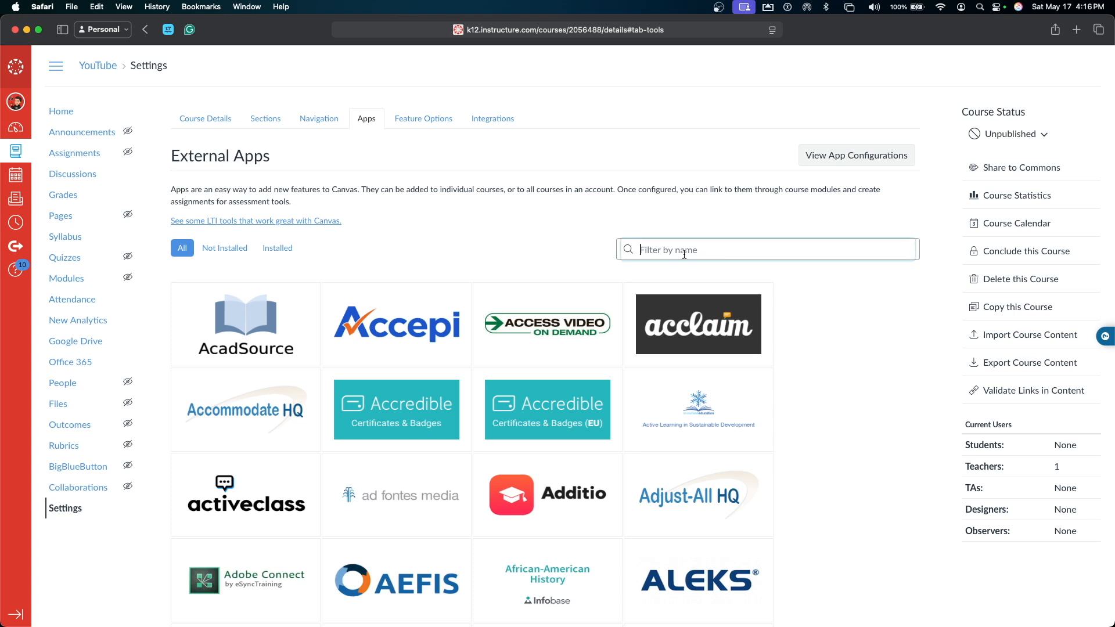
pyautogui.write('edpuzzle')
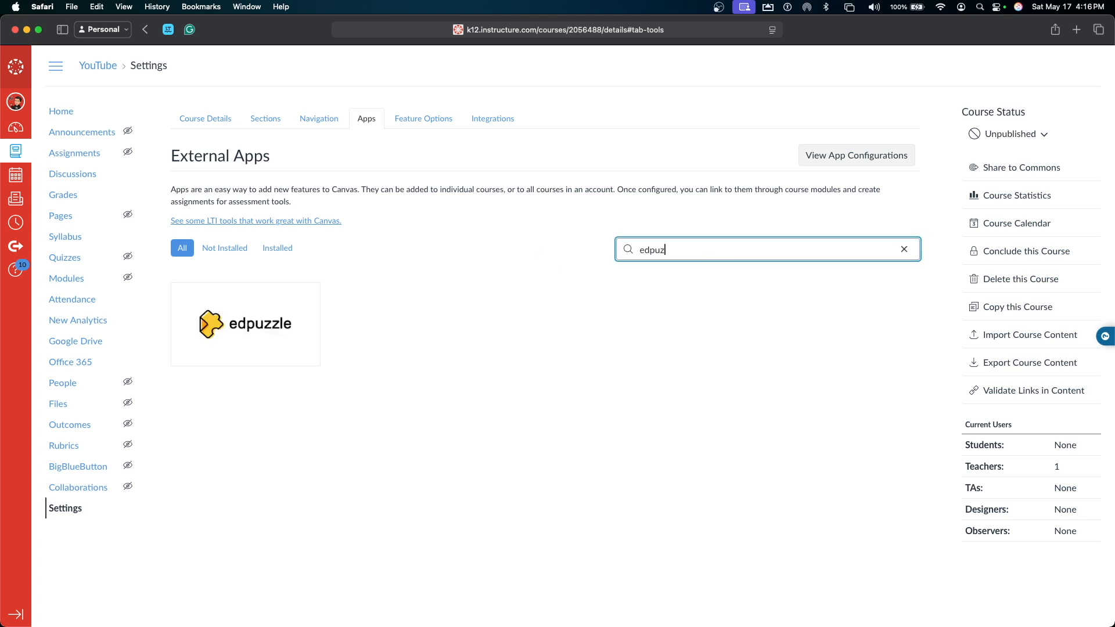
pyautogui.click(269, 333)
pyautogui.click(270, 334)
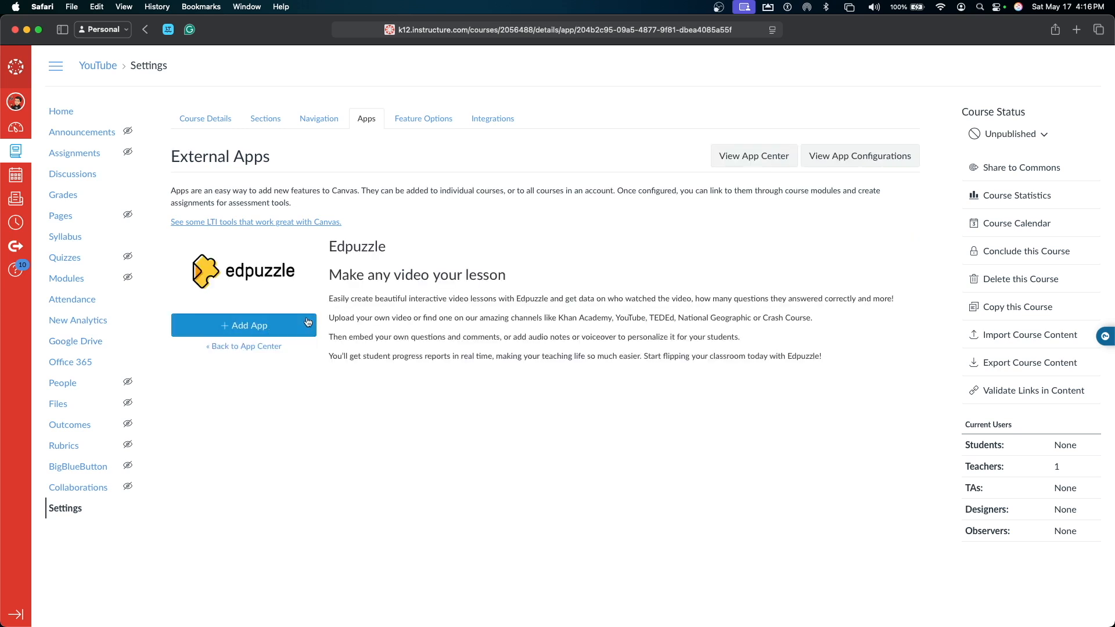
# Examine the Consumer Key and Shared Secret fields for Edpuzzle, close the form without adding it and return to the App Center.
pyautogui.click(500, 339)
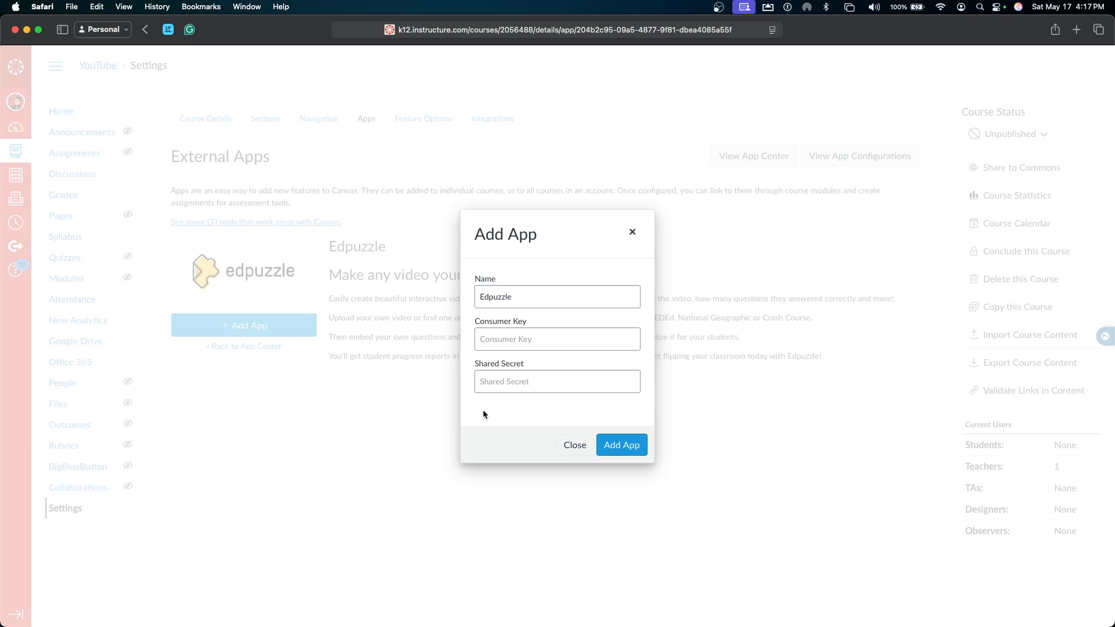
pyautogui.click(544, 343)
pyautogui.click(573, 444)
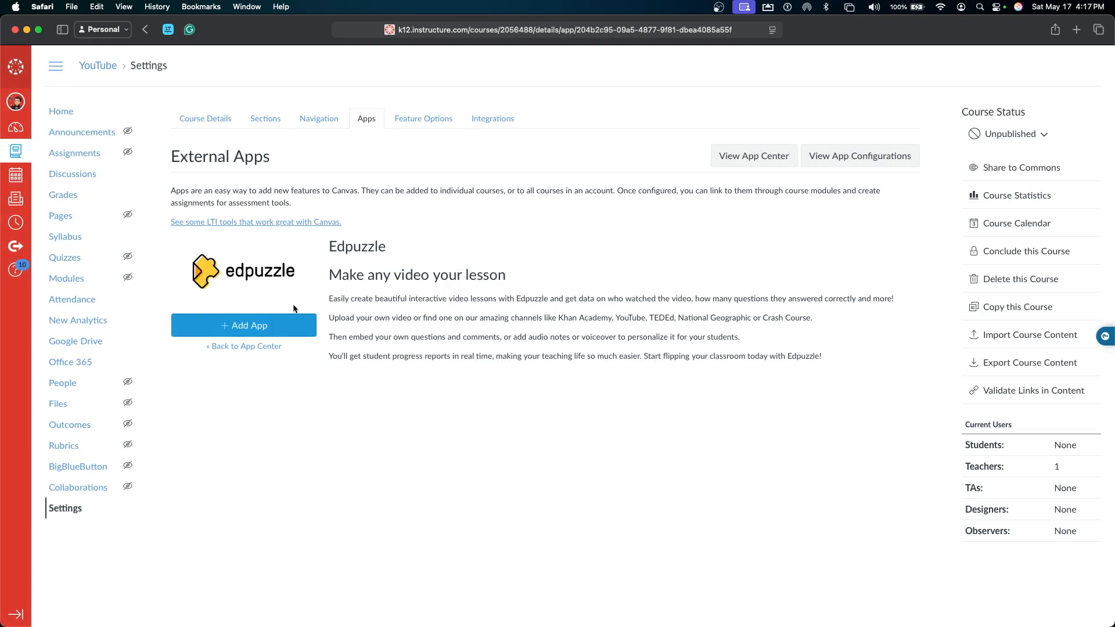
pyautogui.click(263, 346)
# Browse the available external apps, filter them by "Drop" and add Dropbox for Canvas to the course under its default name.
pyautogui.scroll(-15, 791, 489)
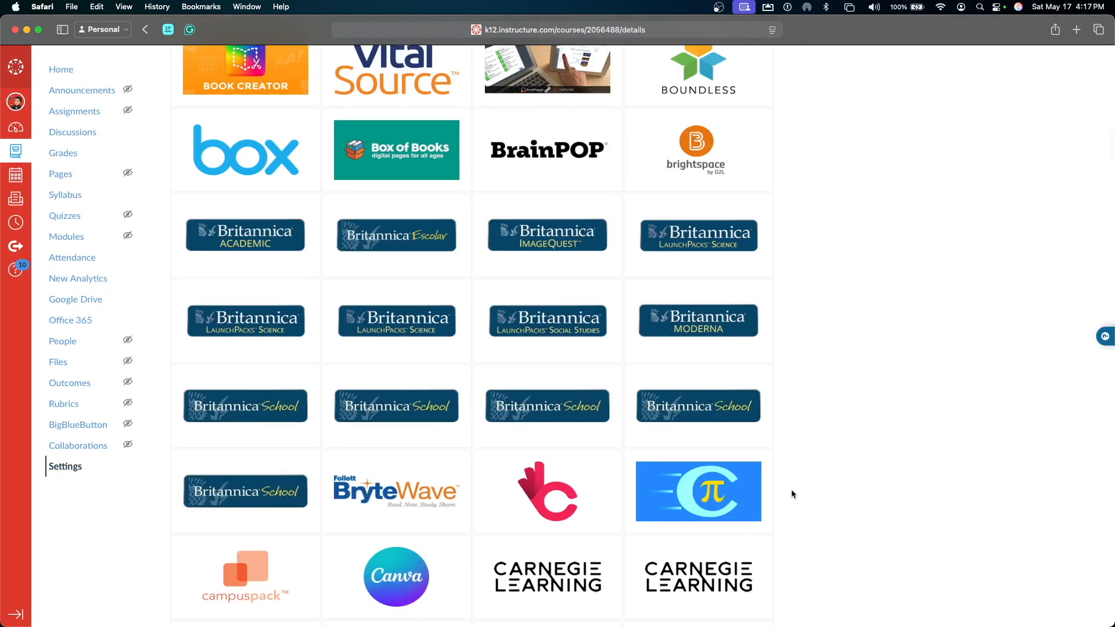
pyautogui.scroll(-3, 743, 492)
pyautogui.scroll(20, 424, 468)
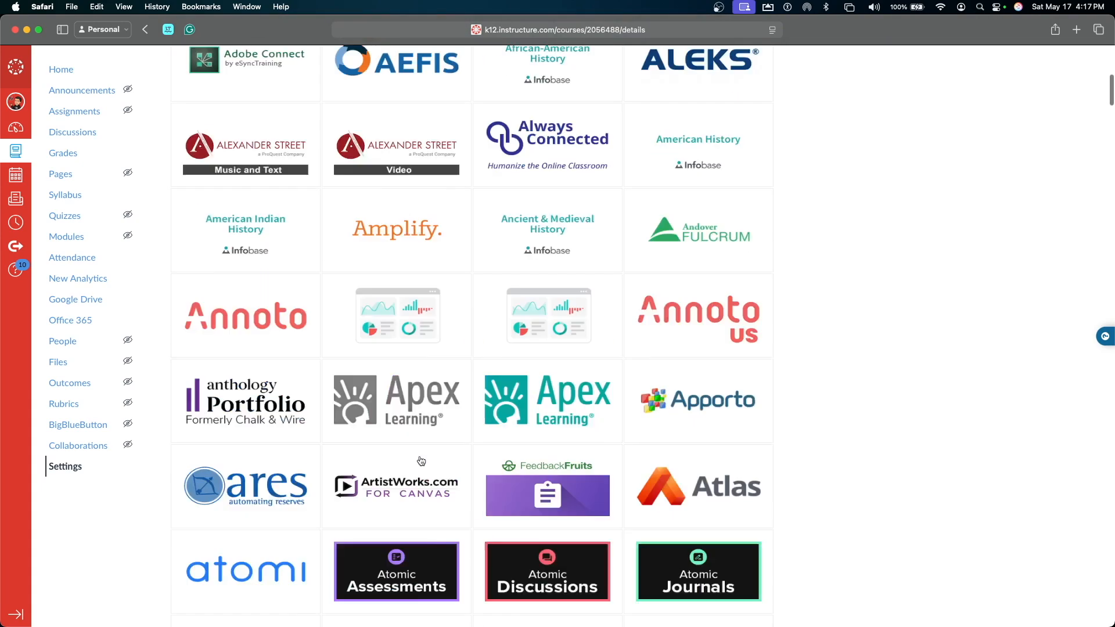
pyautogui.click(739, 254)
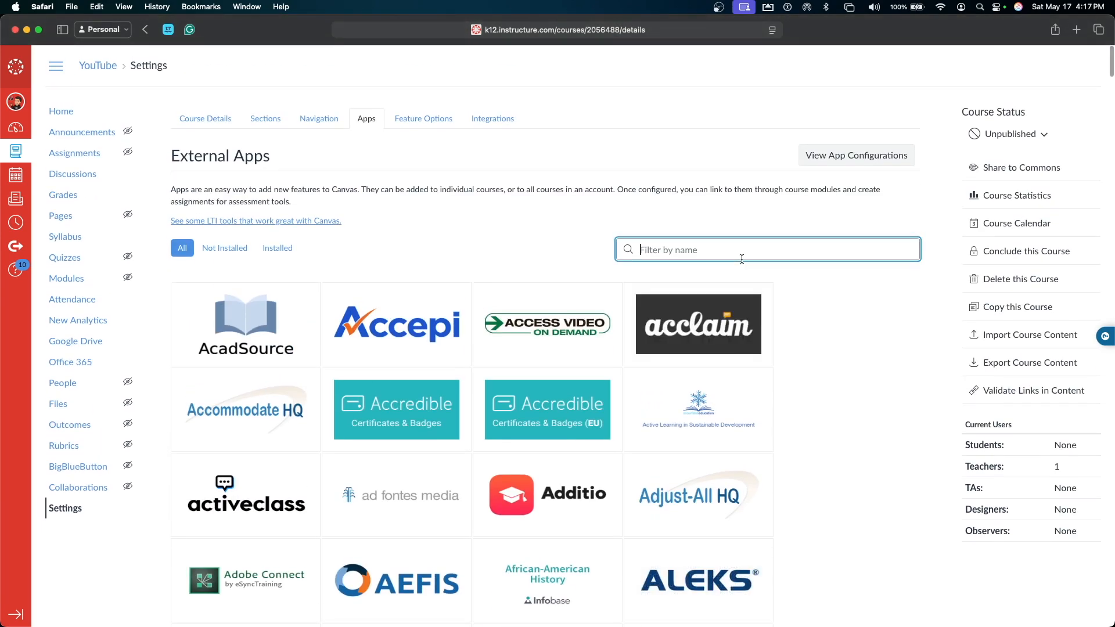
pyautogui.write('Drop')
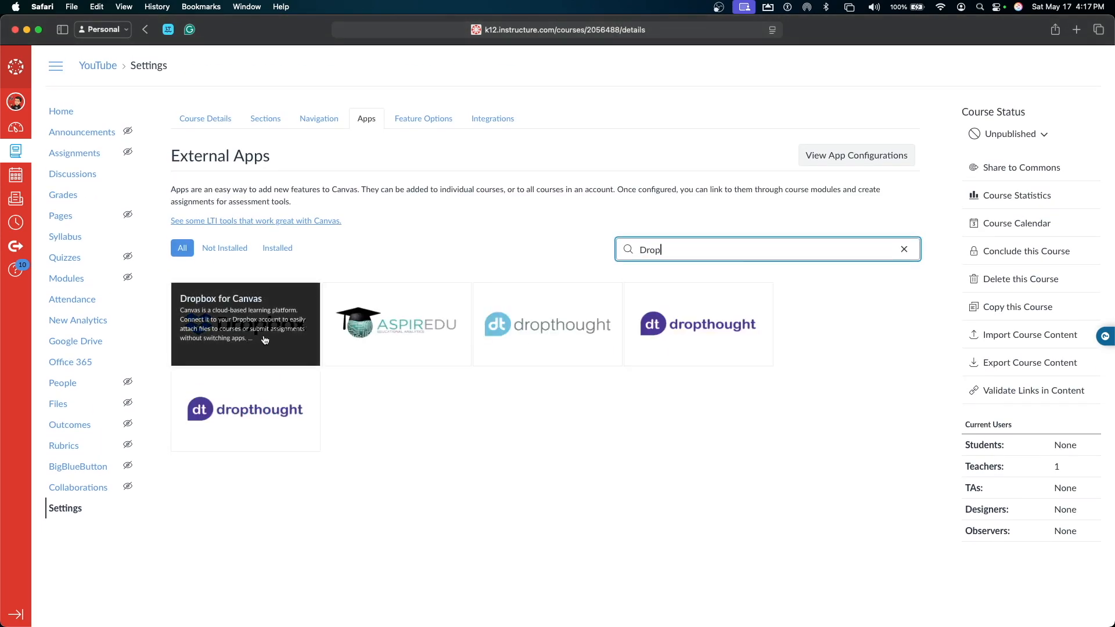
pyautogui.click(264, 339)
pyautogui.click(302, 335)
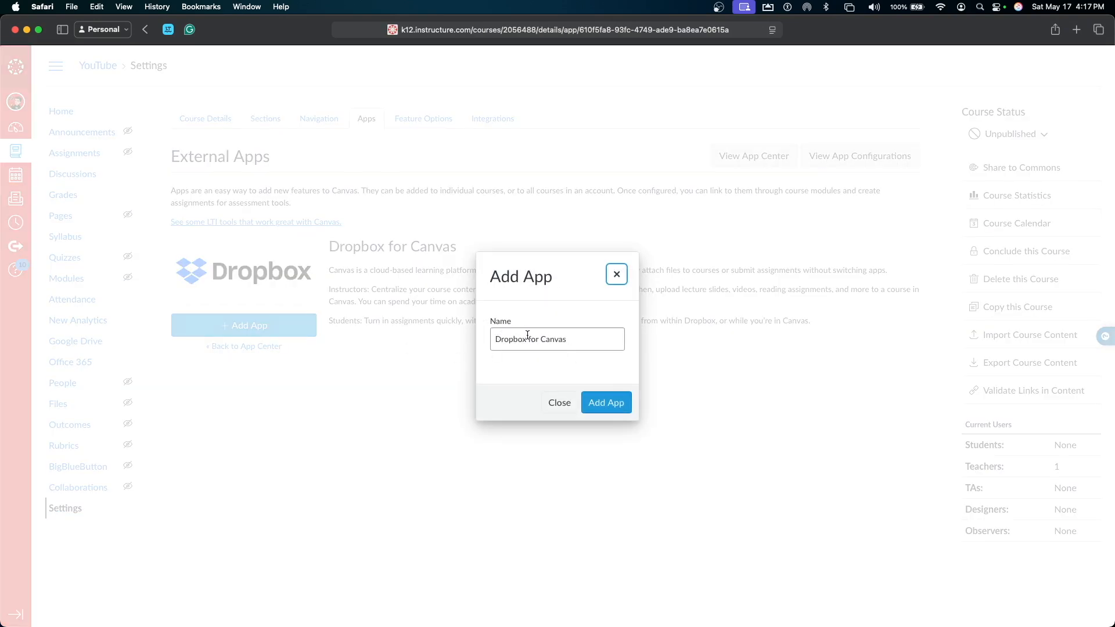
pyautogui.moveTo(588, 338); pyautogui.dragTo(531, 341)
pyautogui.click(619, 404)
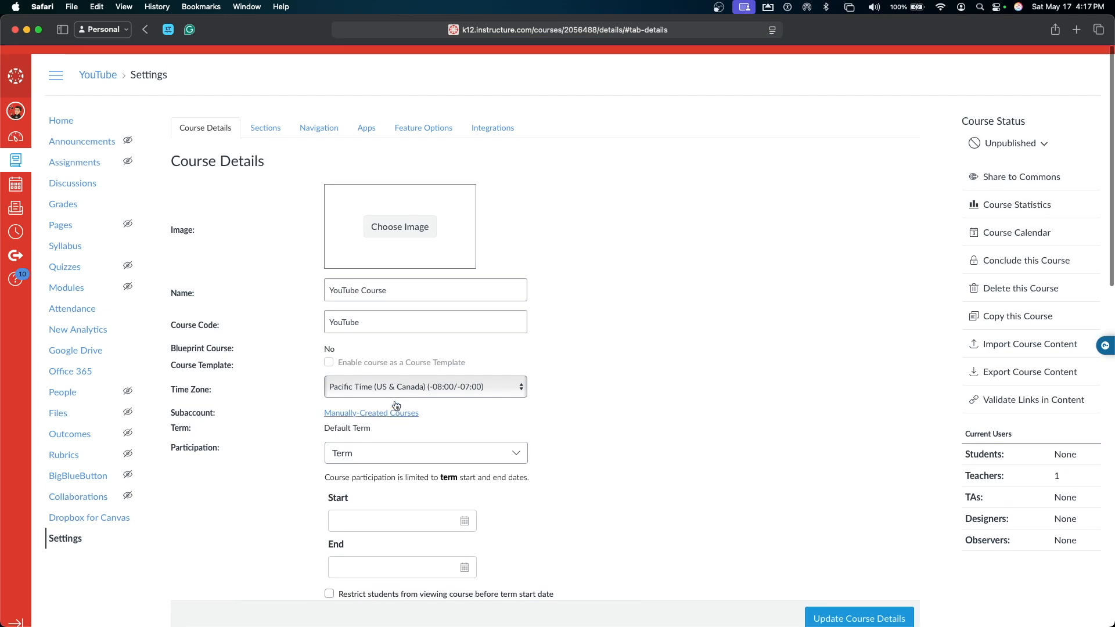
# Move Dropbox for Canvas between New Analytics and Google Drive in the course navigation order.
pyautogui.click(318, 127)
pyautogui.scroll(-5, 332, 404)
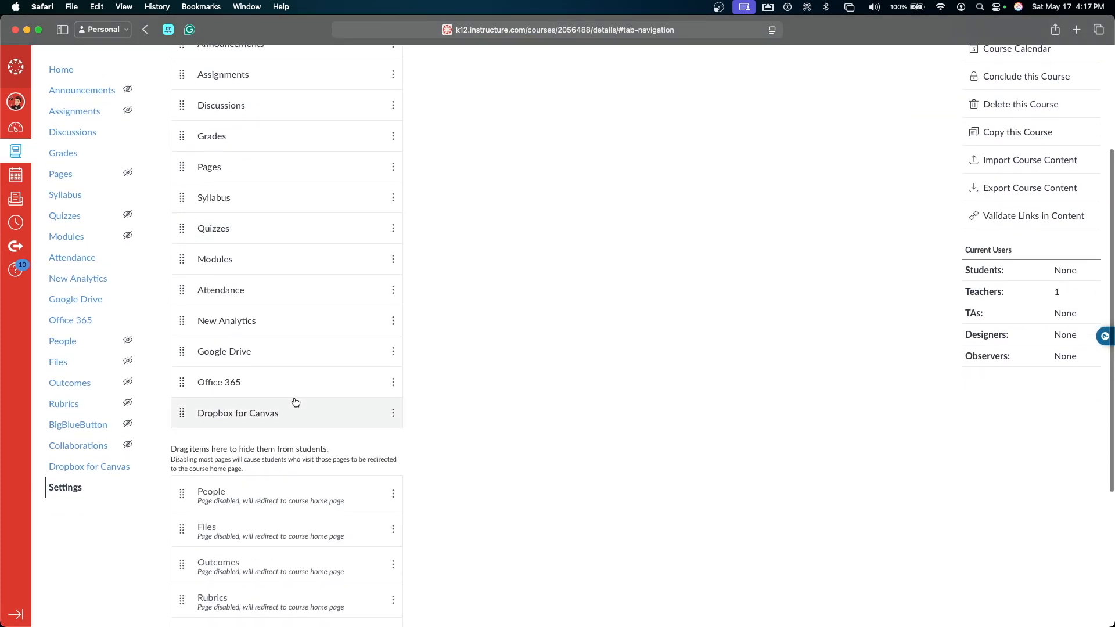
pyautogui.moveTo(180, 414); pyautogui.dragTo(210, 340)
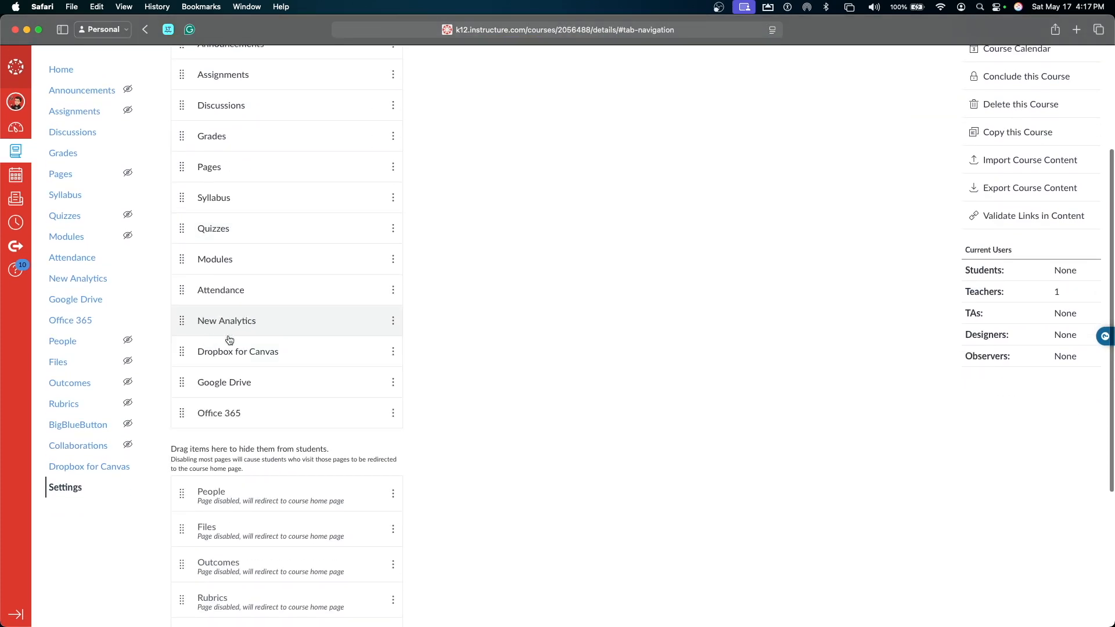
# Move Attendance above Modules in the course navigation order and save the navigation changes.
pyautogui.scroll(5, 242, 341)
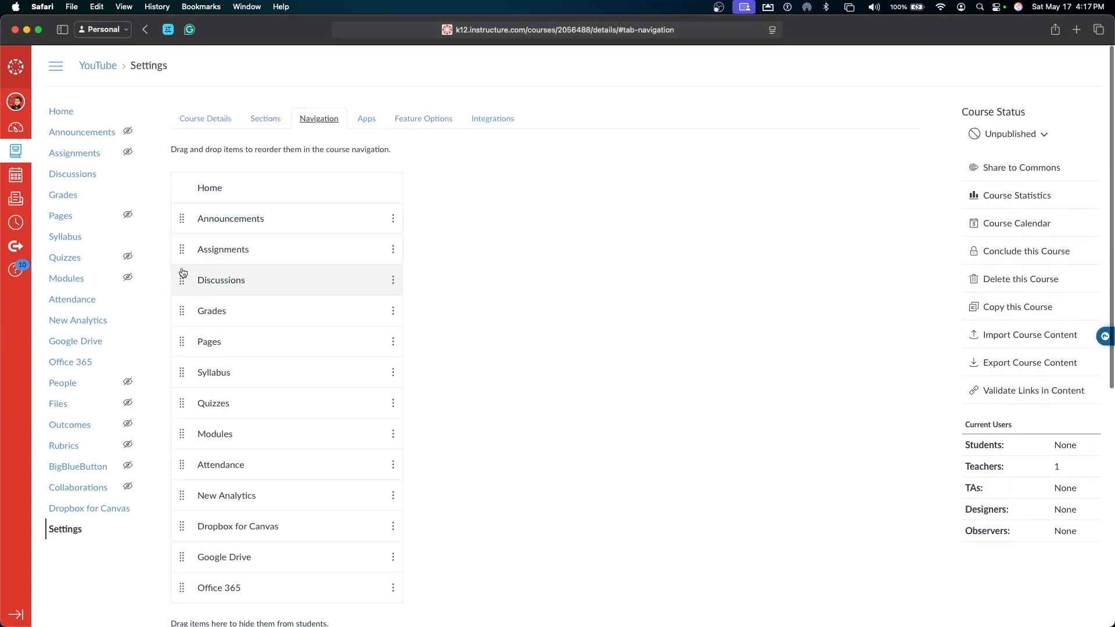
pyautogui.scroll(-1, 186, 447)
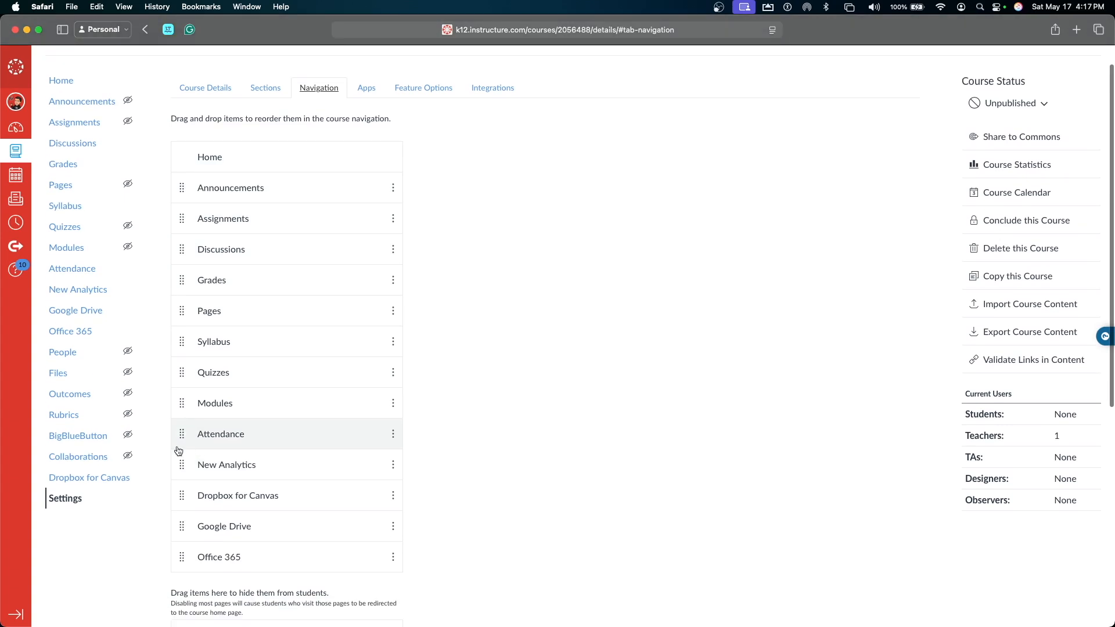
pyautogui.moveTo(181, 472); pyautogui.dragTo(182, 399)
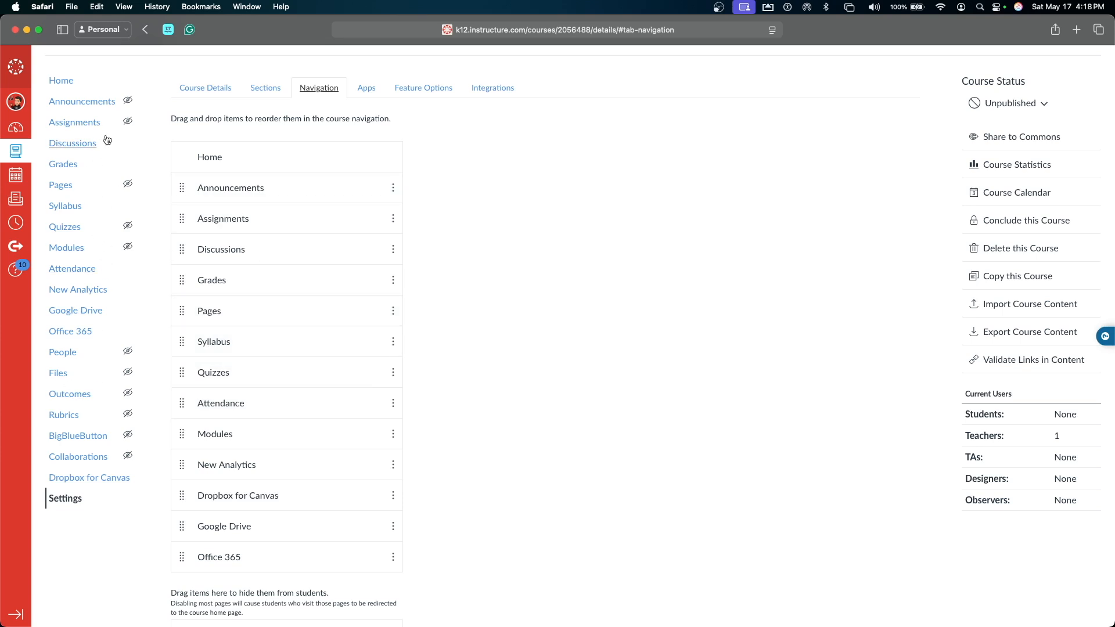
pyautogui.moveTo(182, 280)
pyautogui.mouseDown()
pyautogui.moveTo(188, 180)
pyautogui.moveTo(195, 314)
pyautogui.moveTo(197, 279)
pyautogui.mouseUp()
pyautogui.scroll(-10, 410, 314)
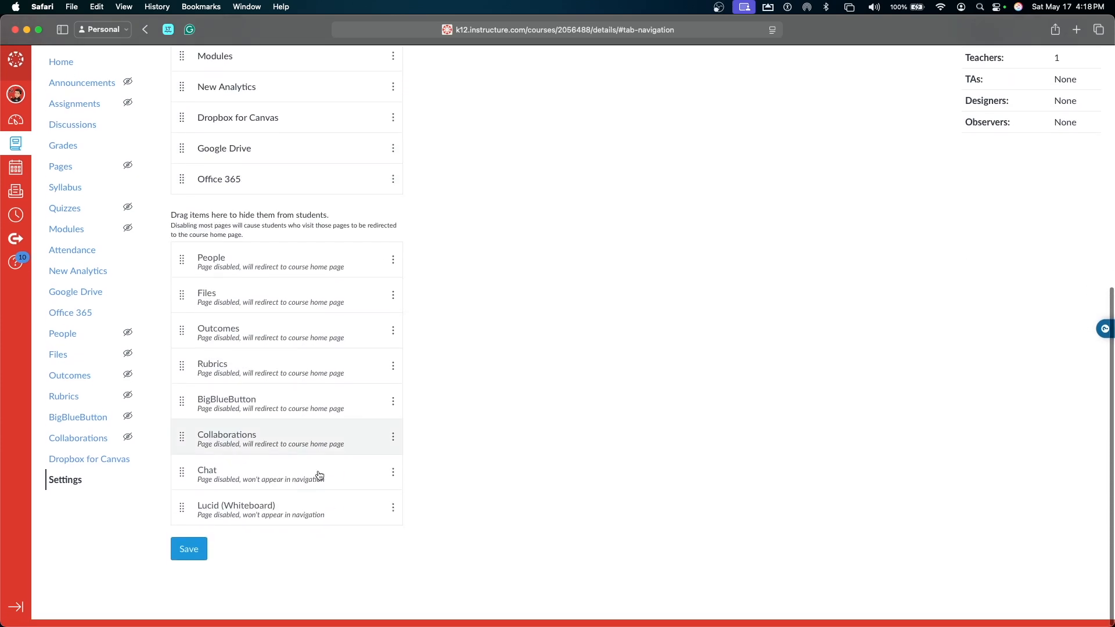
pyautogui.click(191, 551)
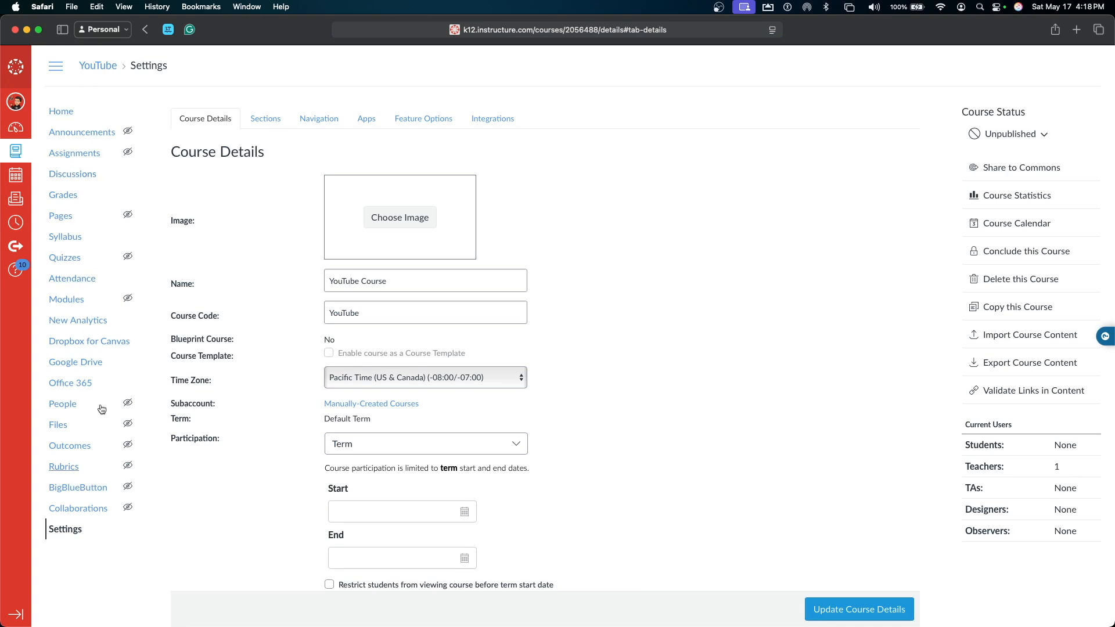
# Look at the course's Feature Options and Integrations settings, and go to the course home page.
pyautogui.click(426, 119)
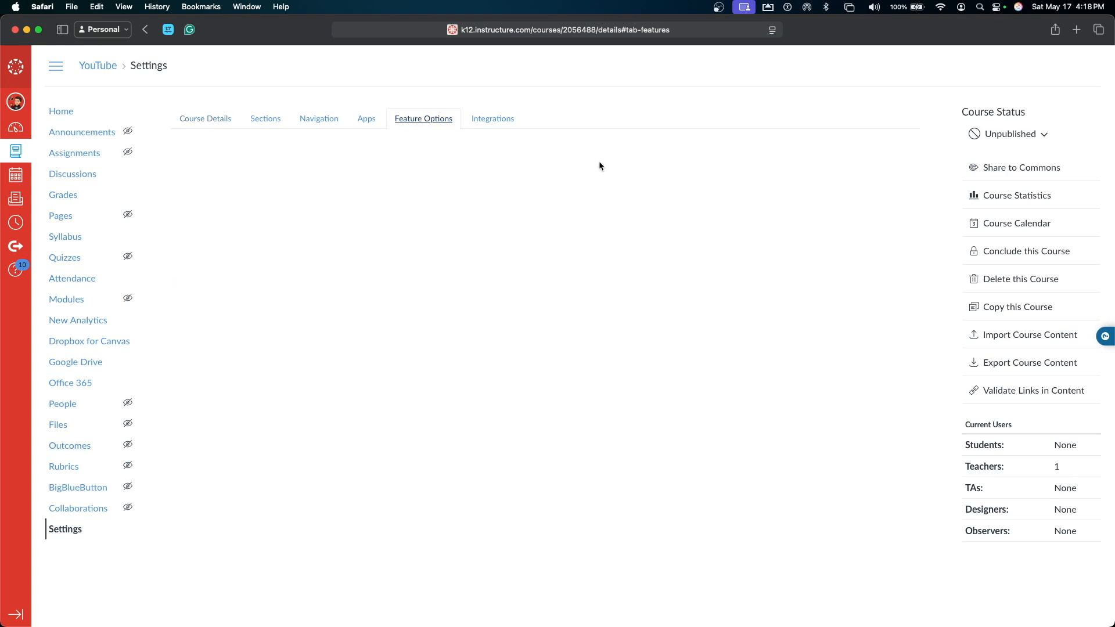
pyautogui.moveTo(426, 119); pyautogui.dragTo(431, 144)
pyautogui.click(487, 121)
pyautogui.moveTo(456, 169); pyautogui.dragTo(696, 172)
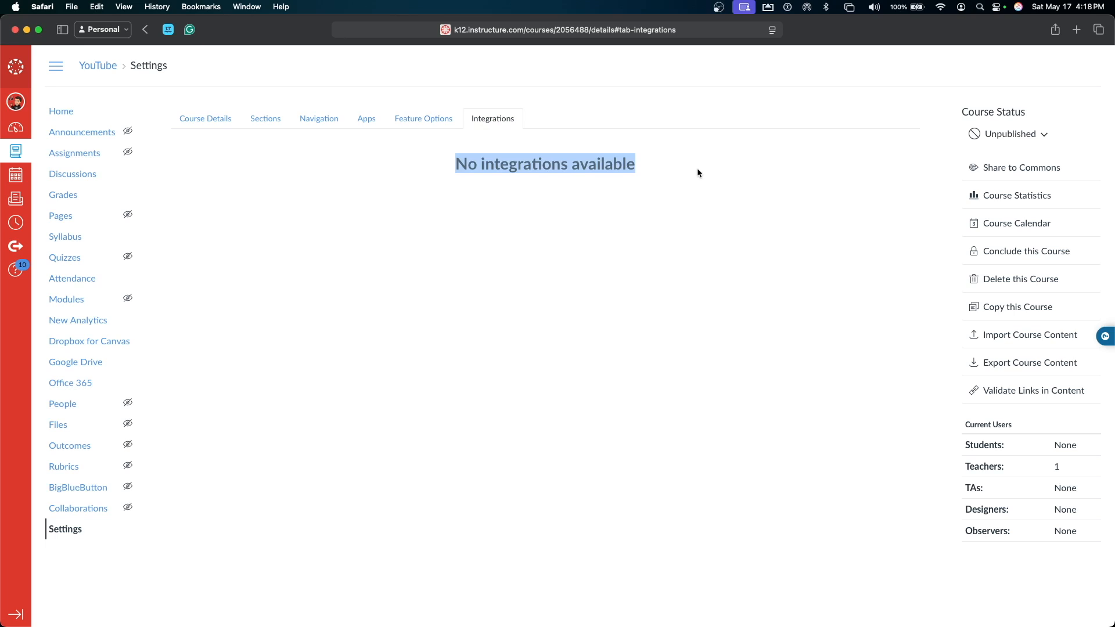
pyautogui.click(694, 169)
pyautogui.click(64, 110)
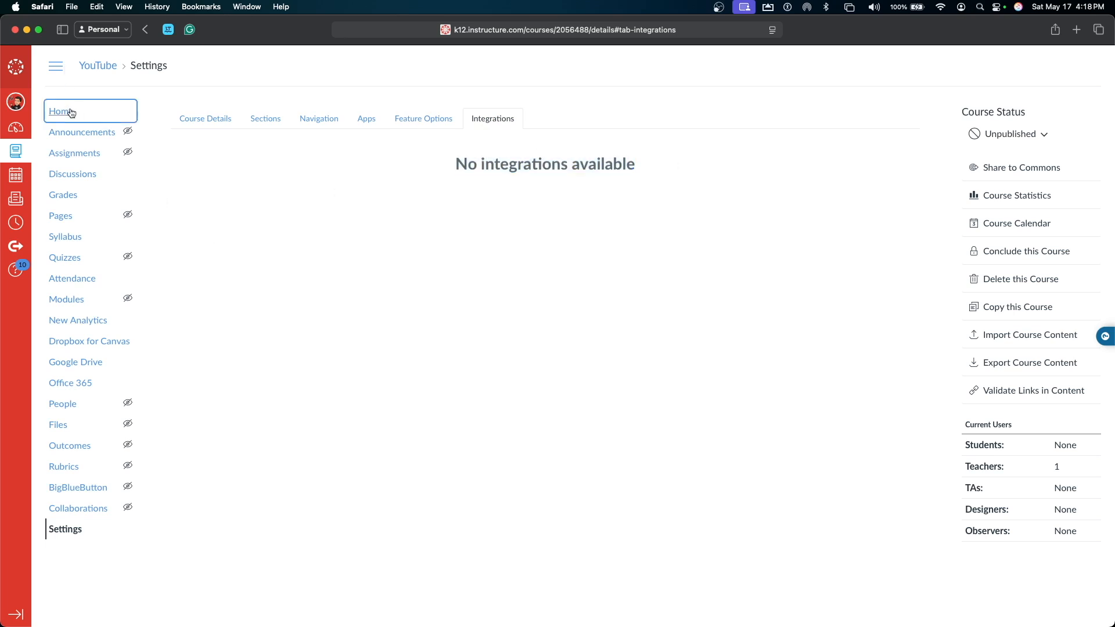